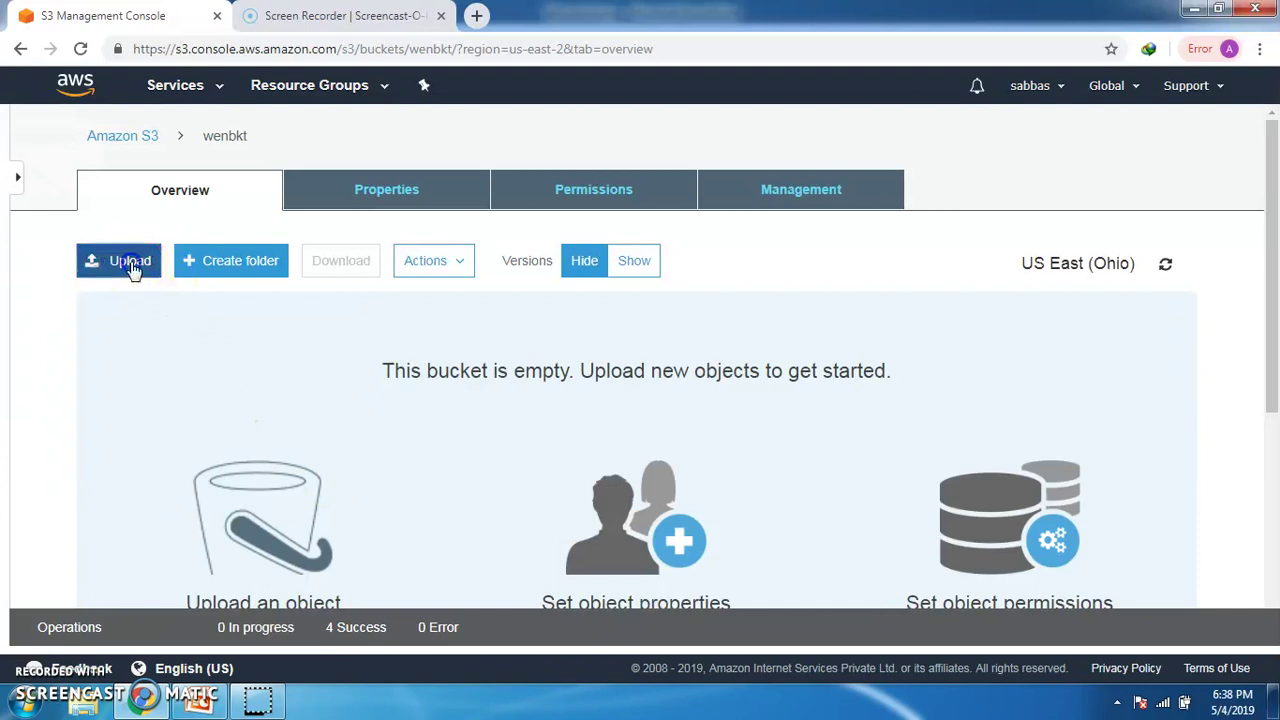
# Step: Add object.txt from the Desktop to the wenbkt bucket upload and proceed to its permissions
pyautogui.click(616, 552)
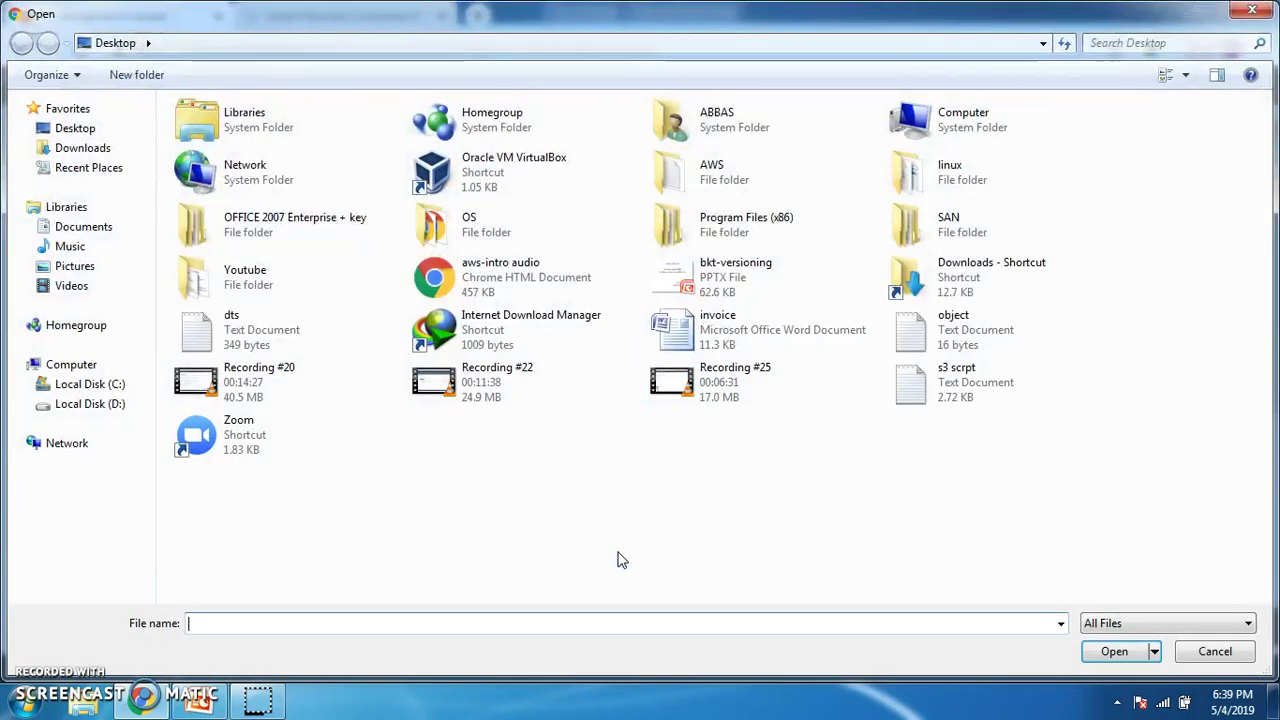
pyautogui.click(88, 130)
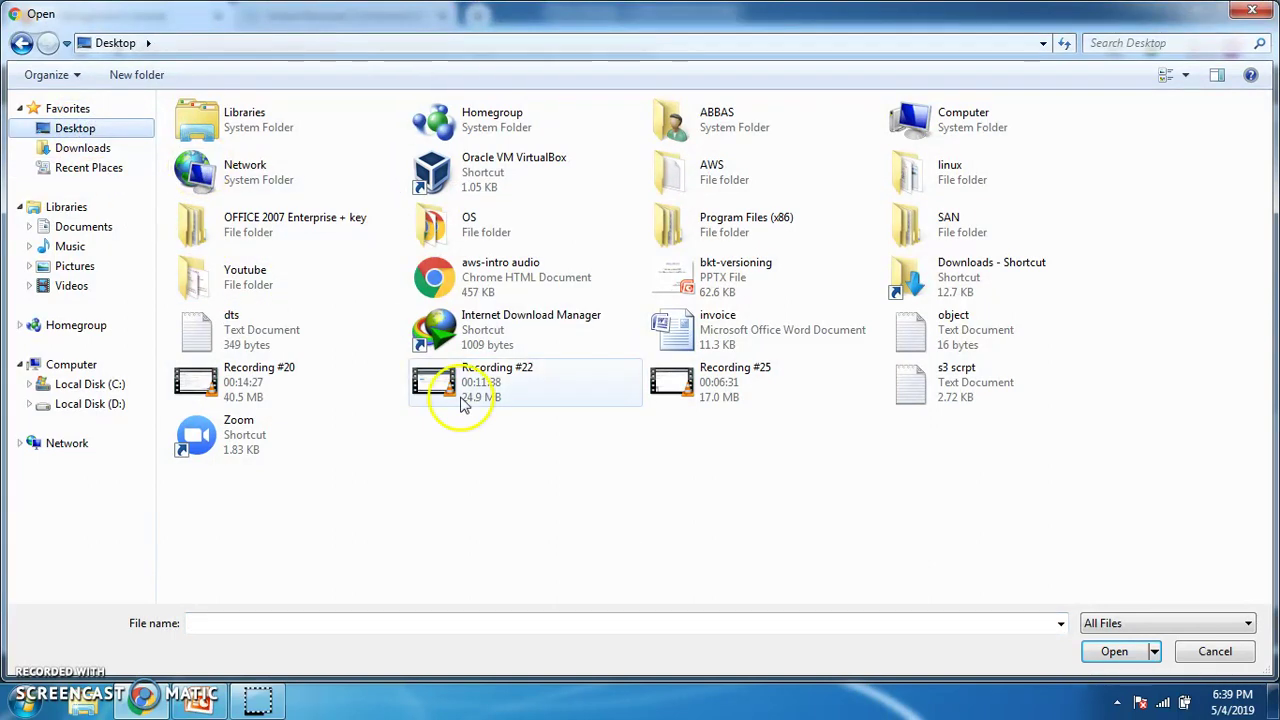
pyautogui.doubleClick(906, 347)
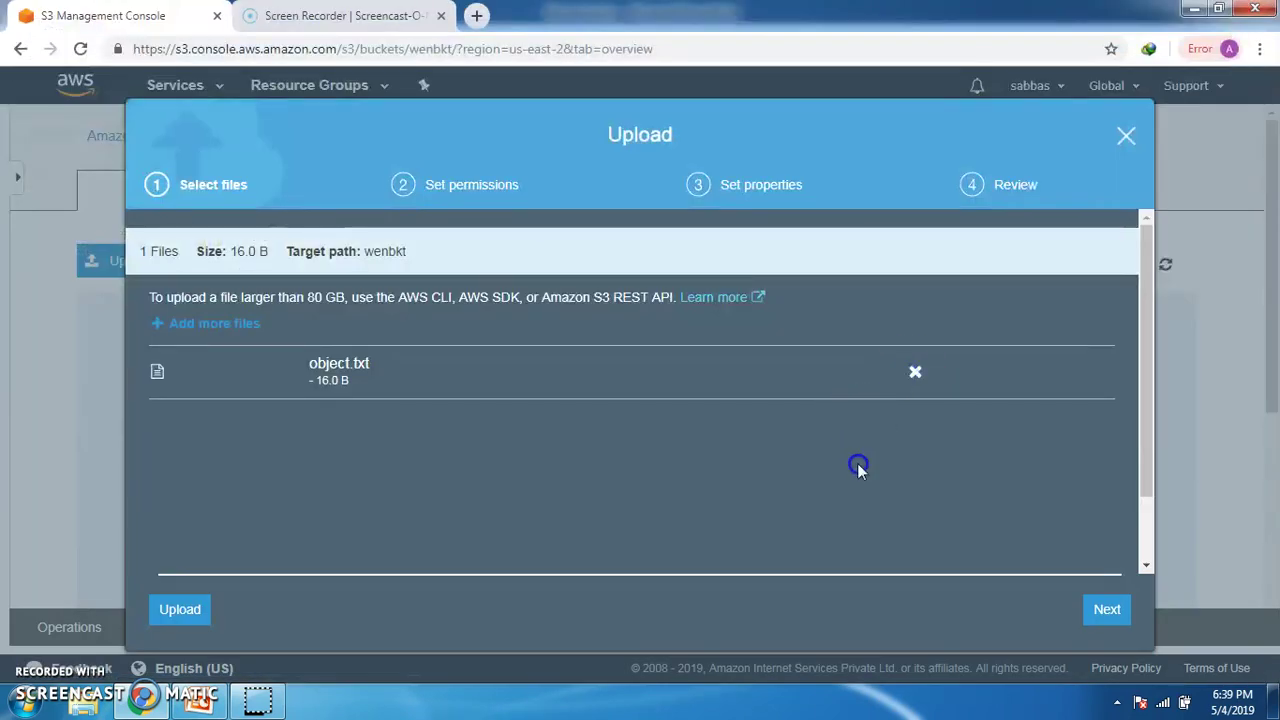
pyautogui.click(1145, 523)
pyautogui.click(1107, 609)
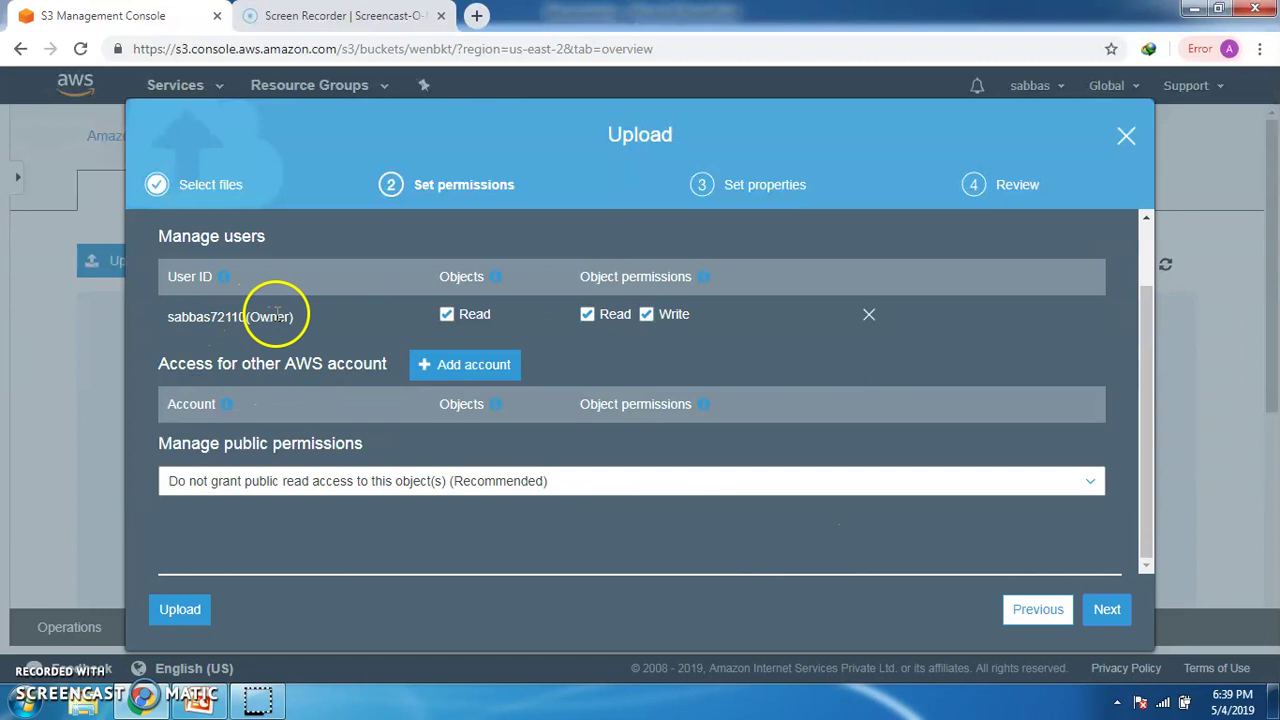
pyautogui.click(466, 365)
pyautogui.click(298, 450)
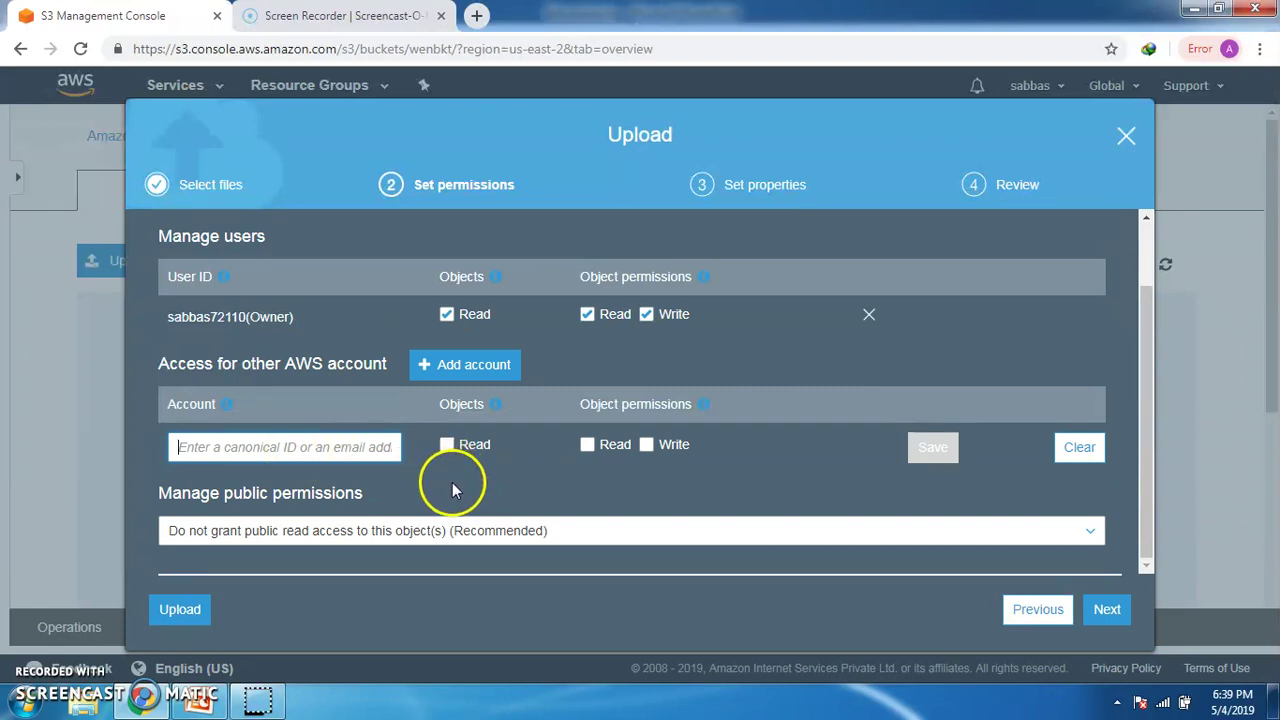
pyautogui.click(562, 535)
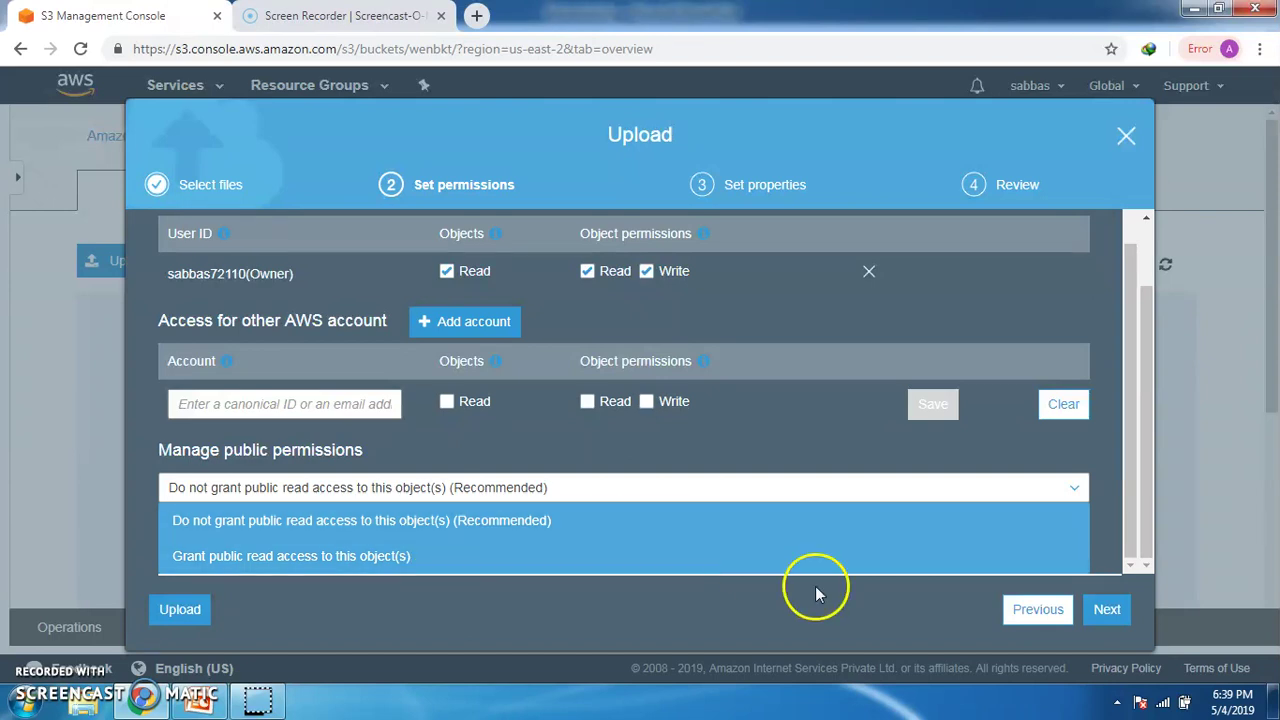
pyautogui.click(1064, 405)
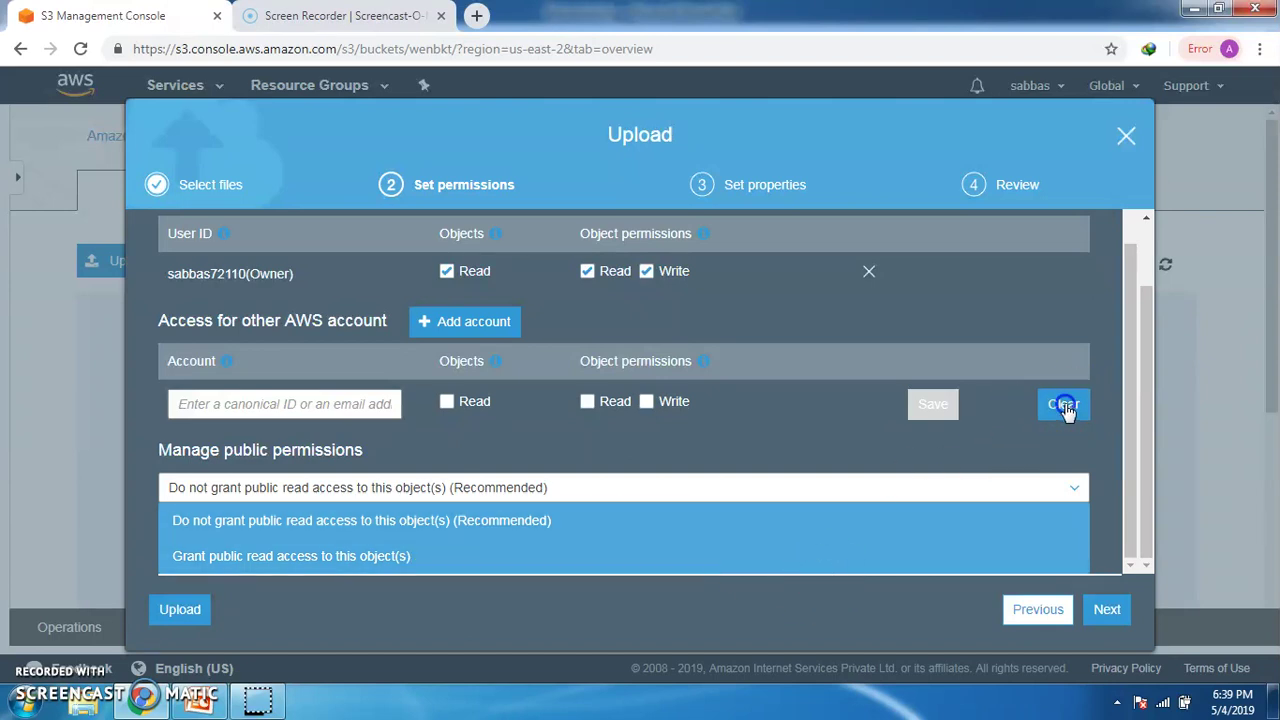
# Step: Keep the default permissions and properties for object.txt and upload it to the bucket
pyautogui.click(1110, 614)
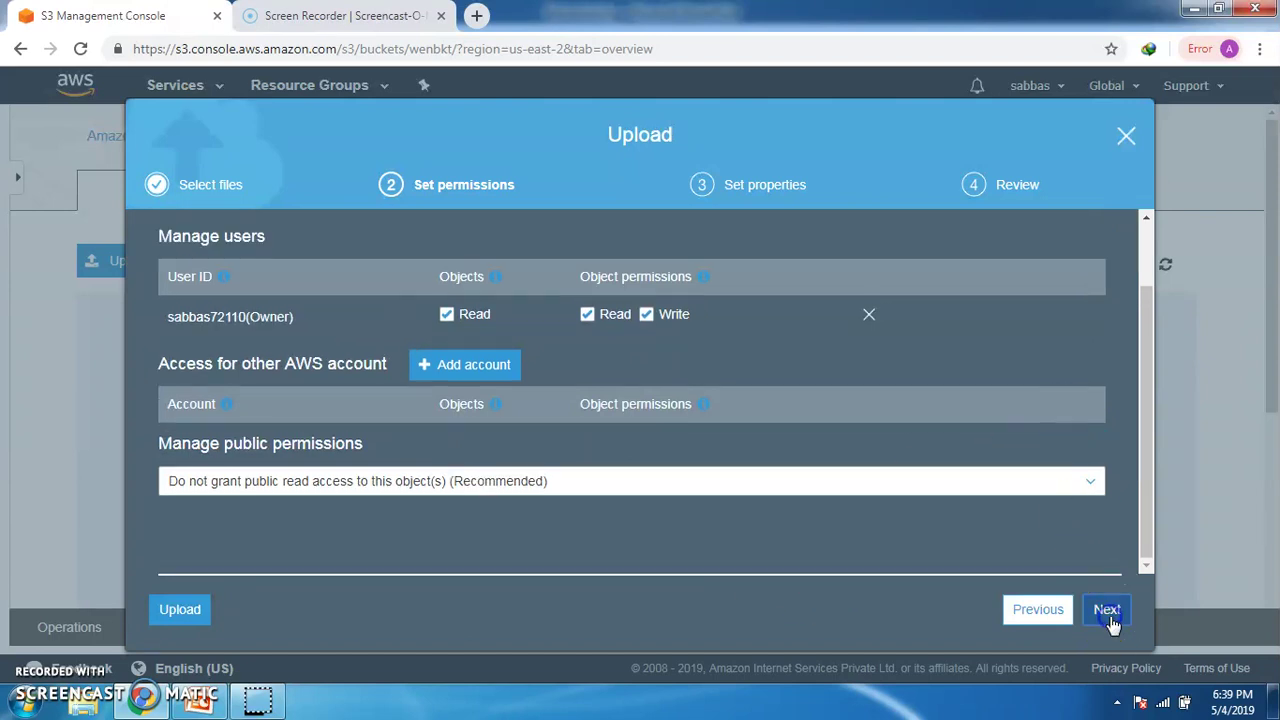
pyautogui.moveTo(1142, 367); pyautogui.dragTo(1149, 520)
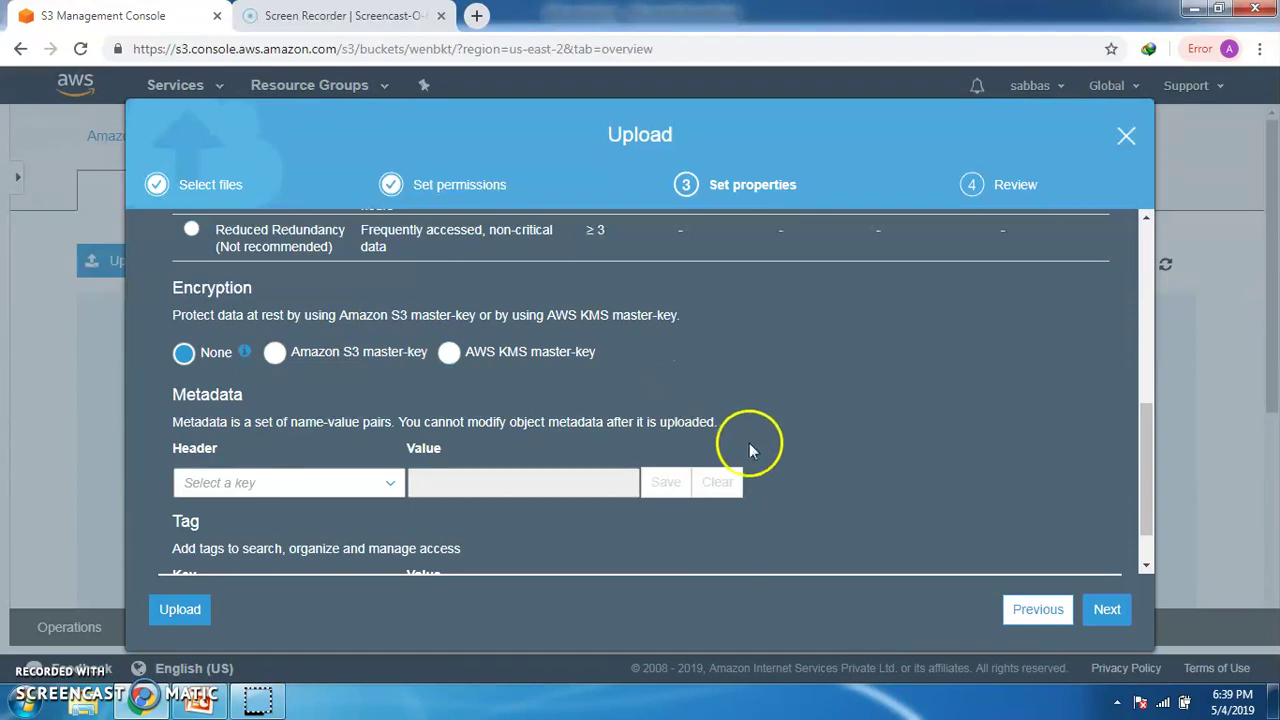
pyautogui.click(1110, 612)
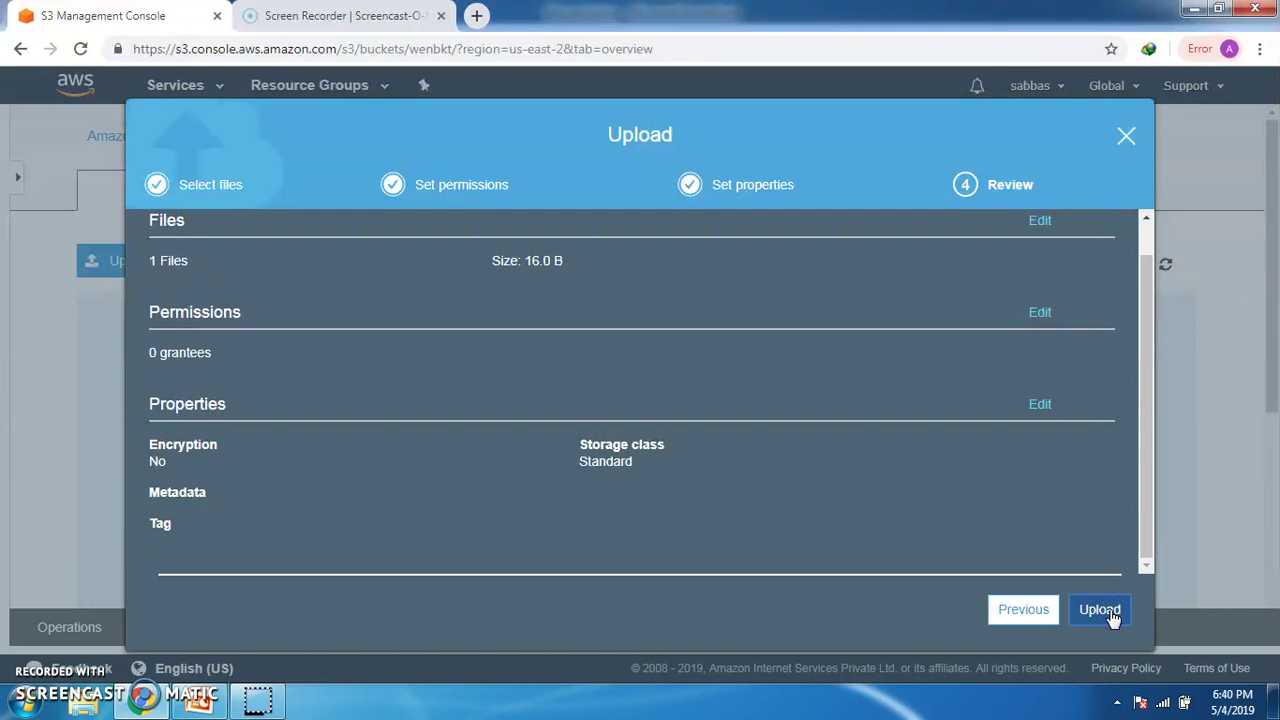
pyautogui.click(1110, 614)
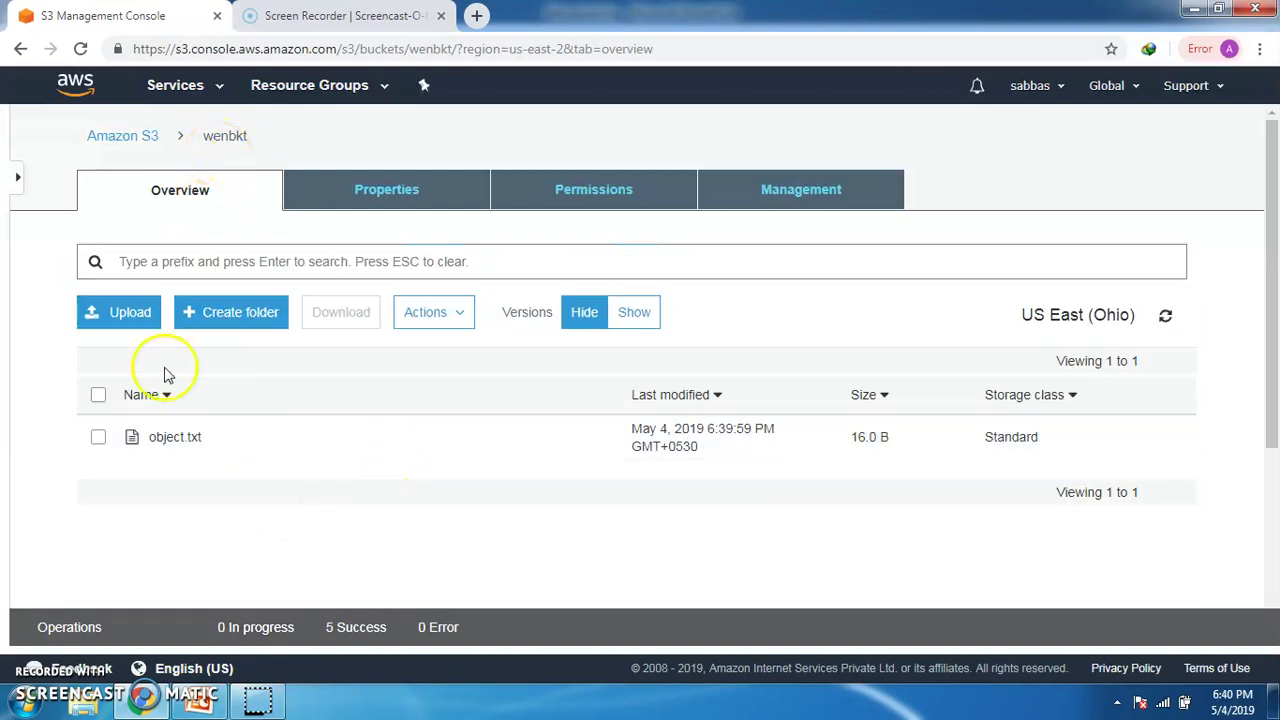
# Step: Download the latest version of object.txt from its version list and open the downloaded file
pyautogui.click(167, 440)
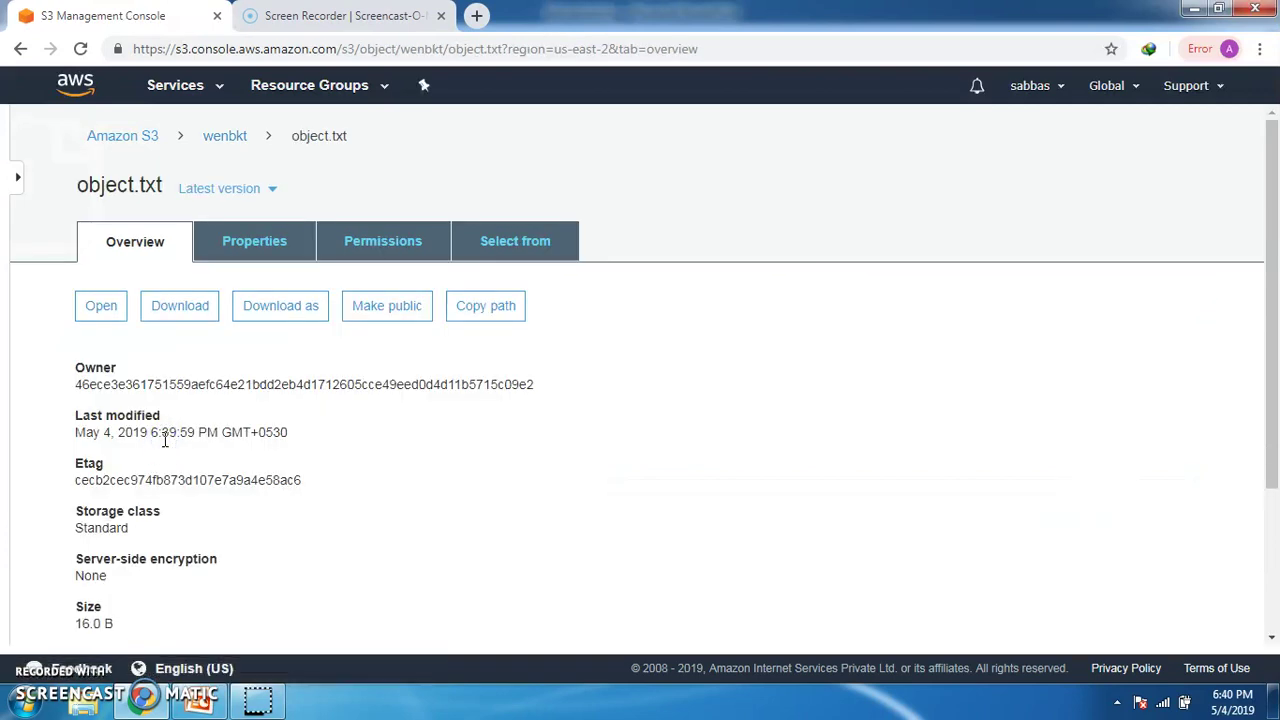
pyautogui.click(271, 190)
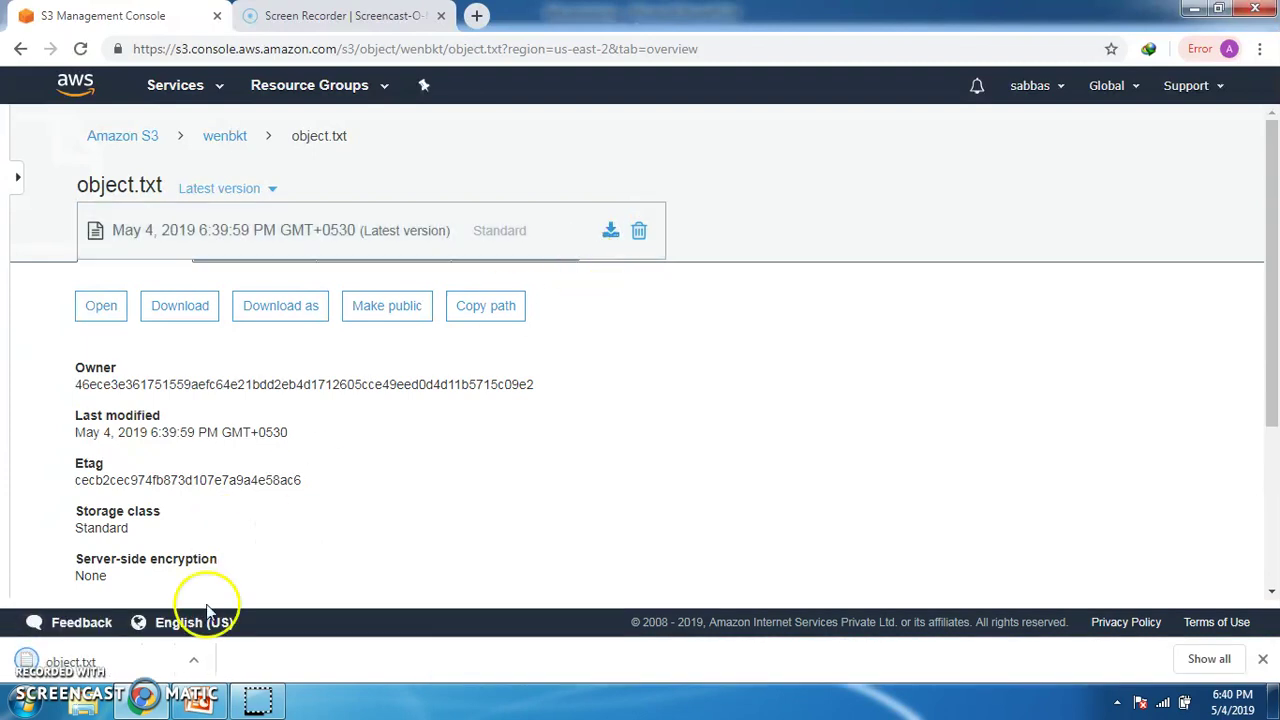
pyautogui.click(193, 659)
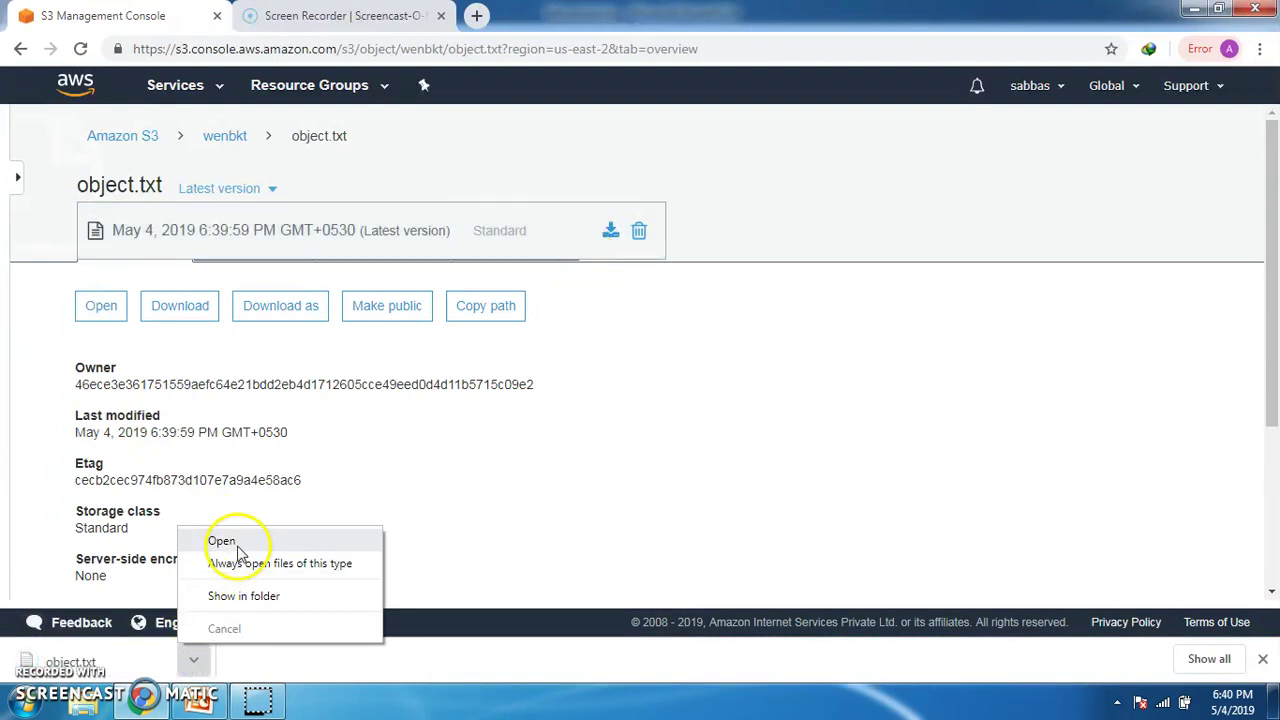
pyautogui.click(240, 540)
# Step: Add the line "this is versioning" below the existing text of the file, save it and close Notepad
pyautogui.click(372, 265)
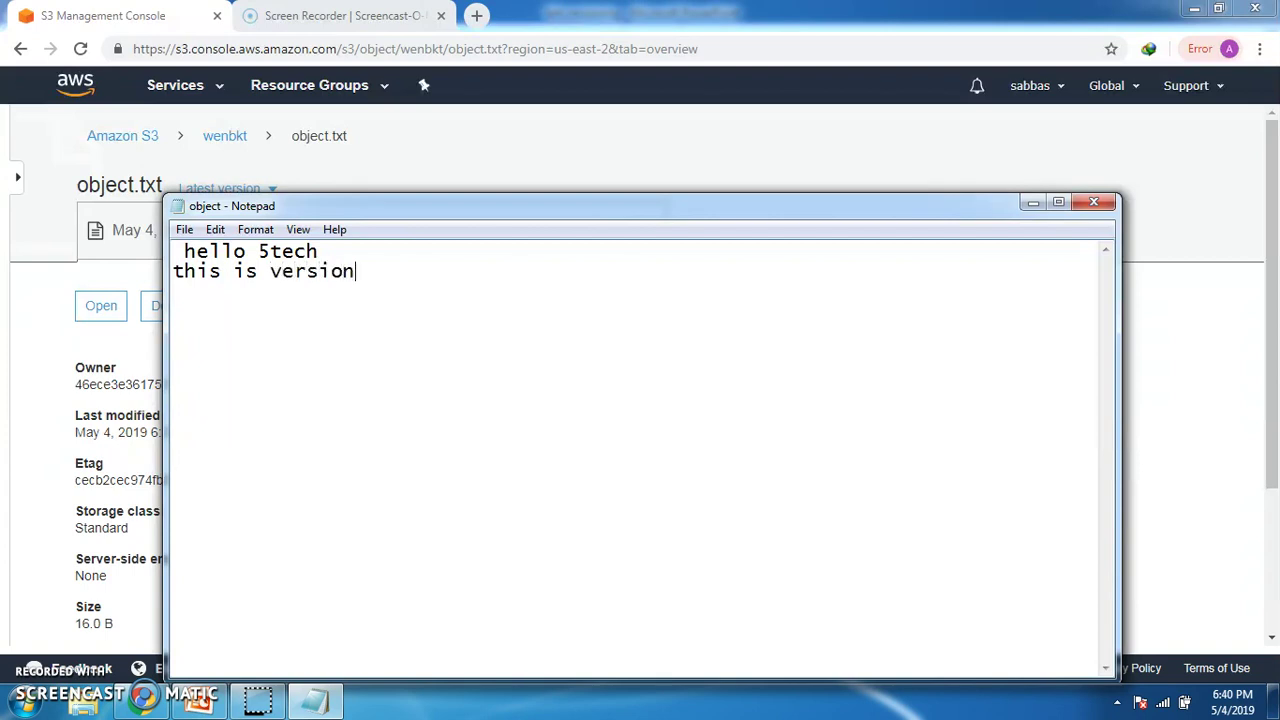
pyautogui.write('this is versioning')
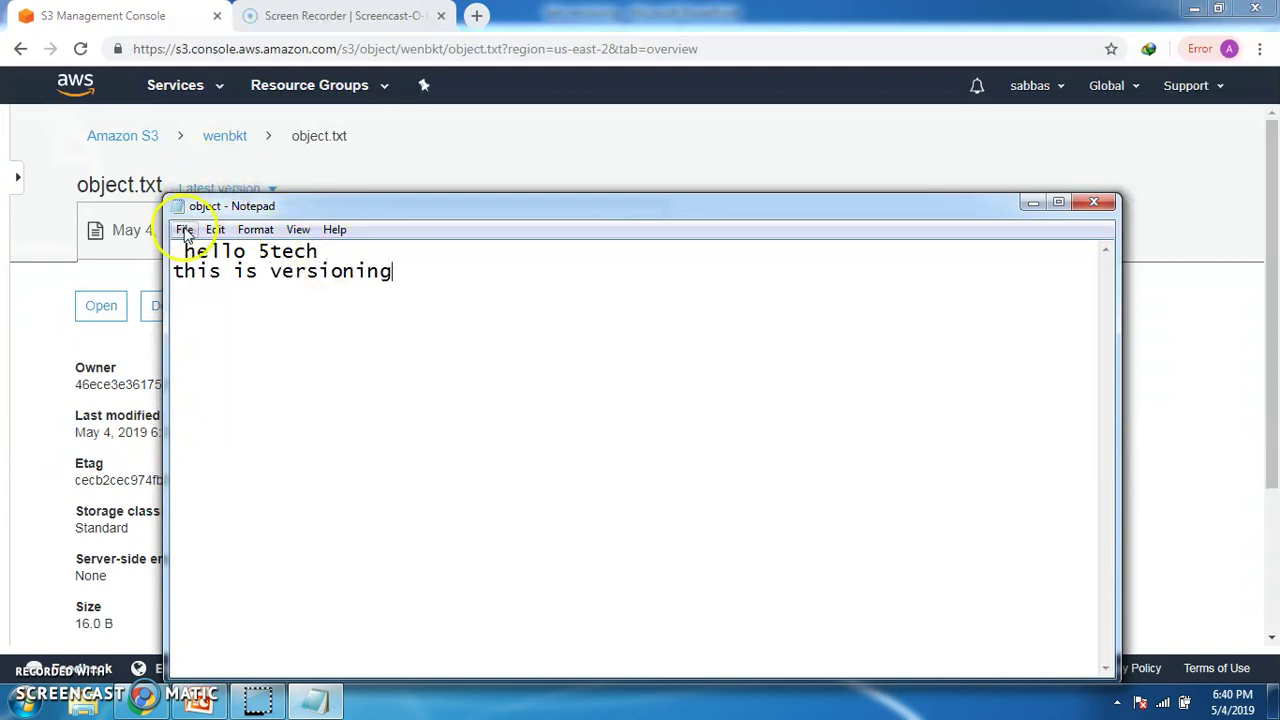
pyautogui.click(184, 229)
pyautogui.click(212, 291)
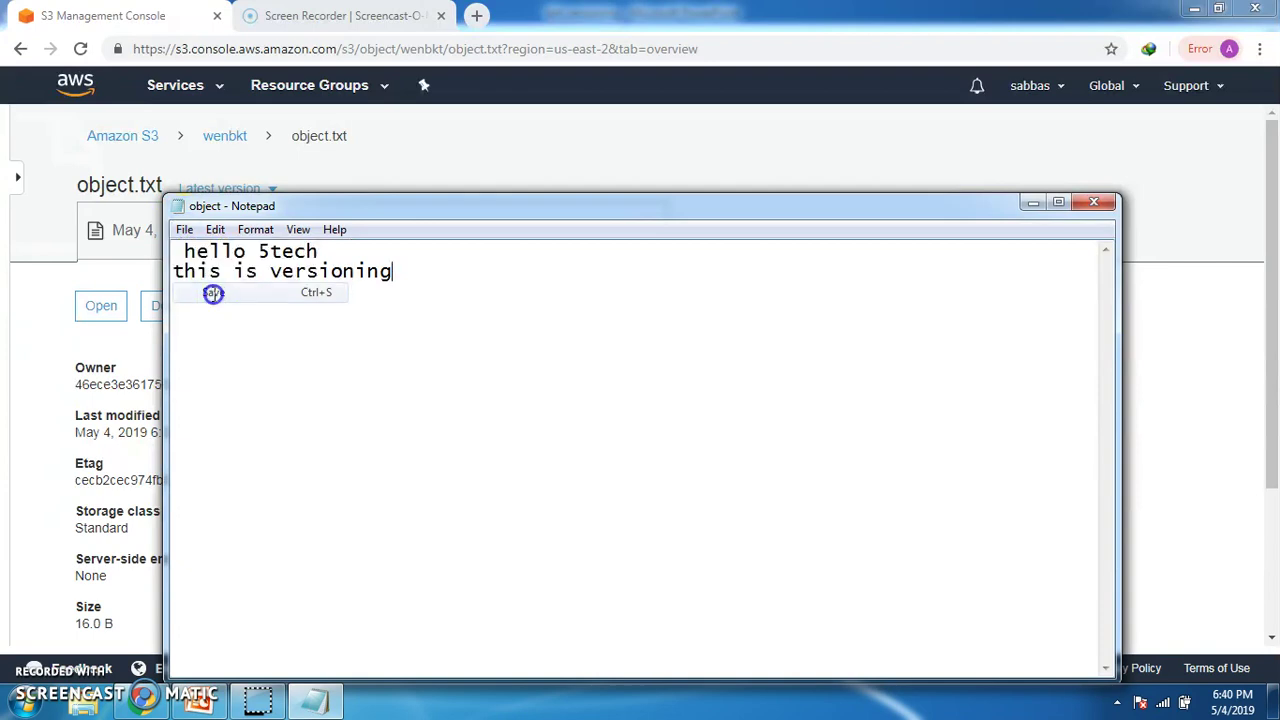
pyautogui.click(1093, 202)
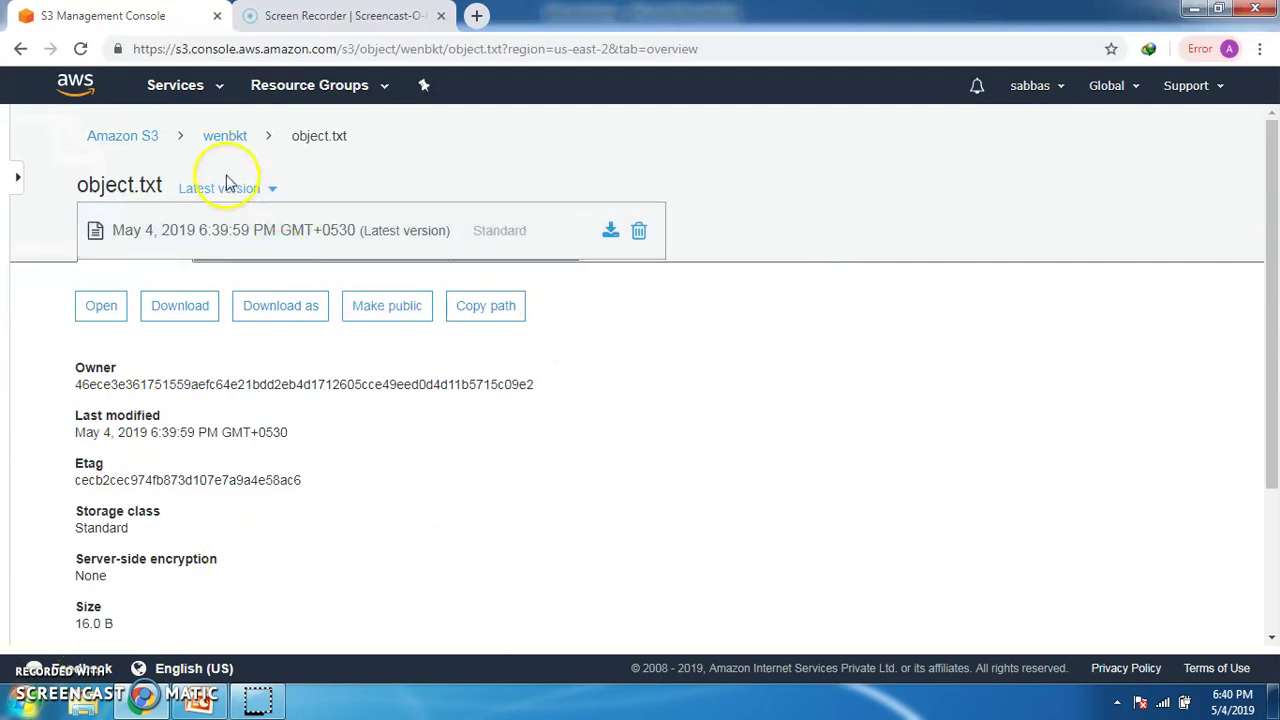
# Step: Return to the wenbkt bucket and upload object.txt from the Desktop again with default settings
pyautogui.click(226, 140)
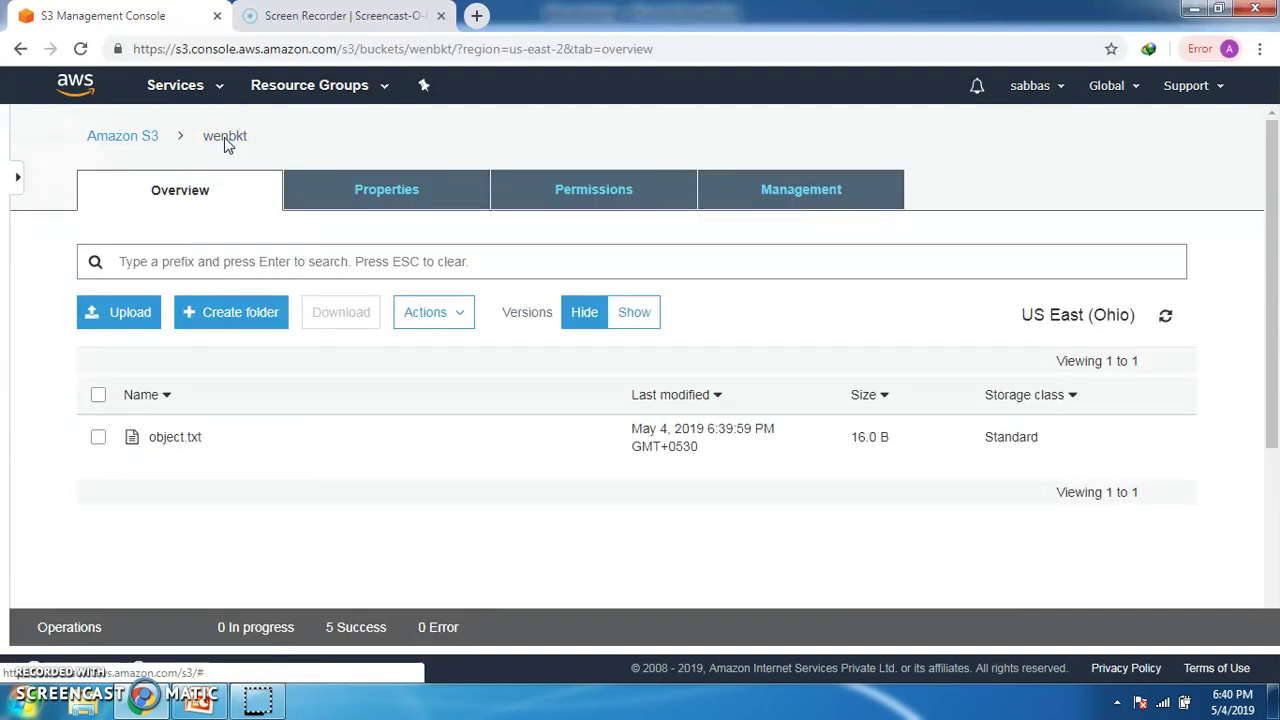
pyautogui.click(122, 311)
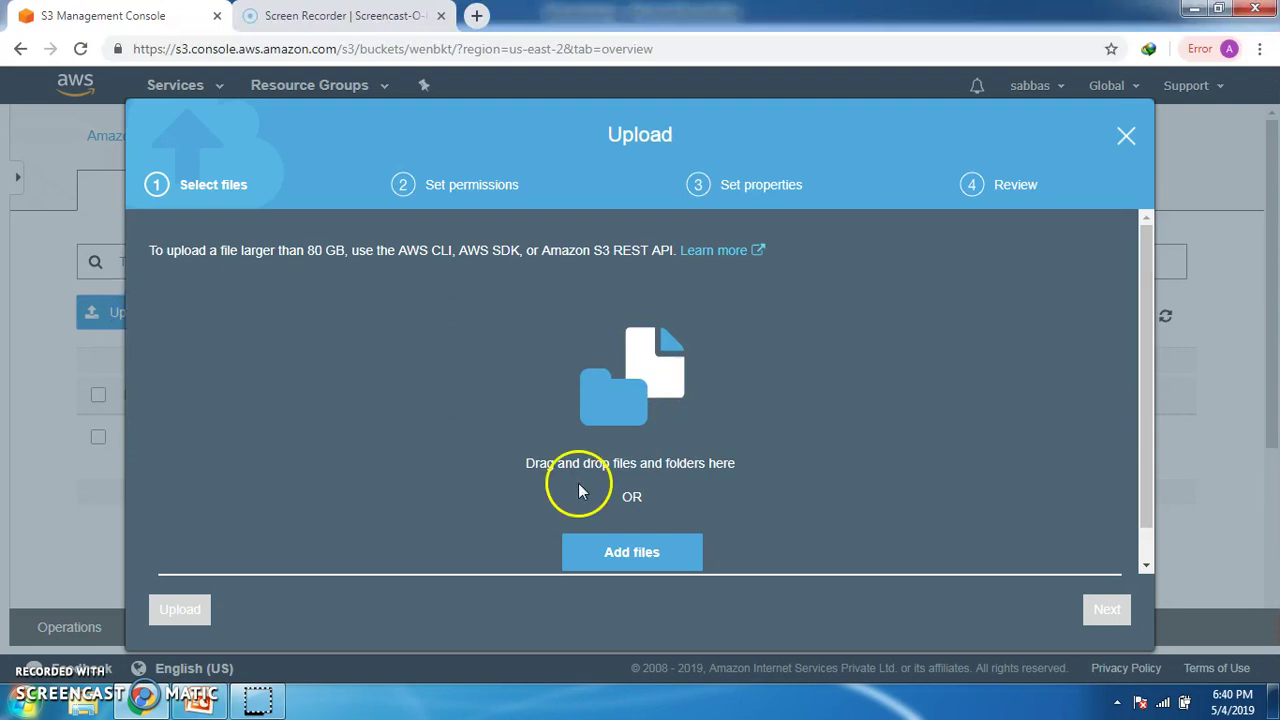
pyautogui.click(613, 553)
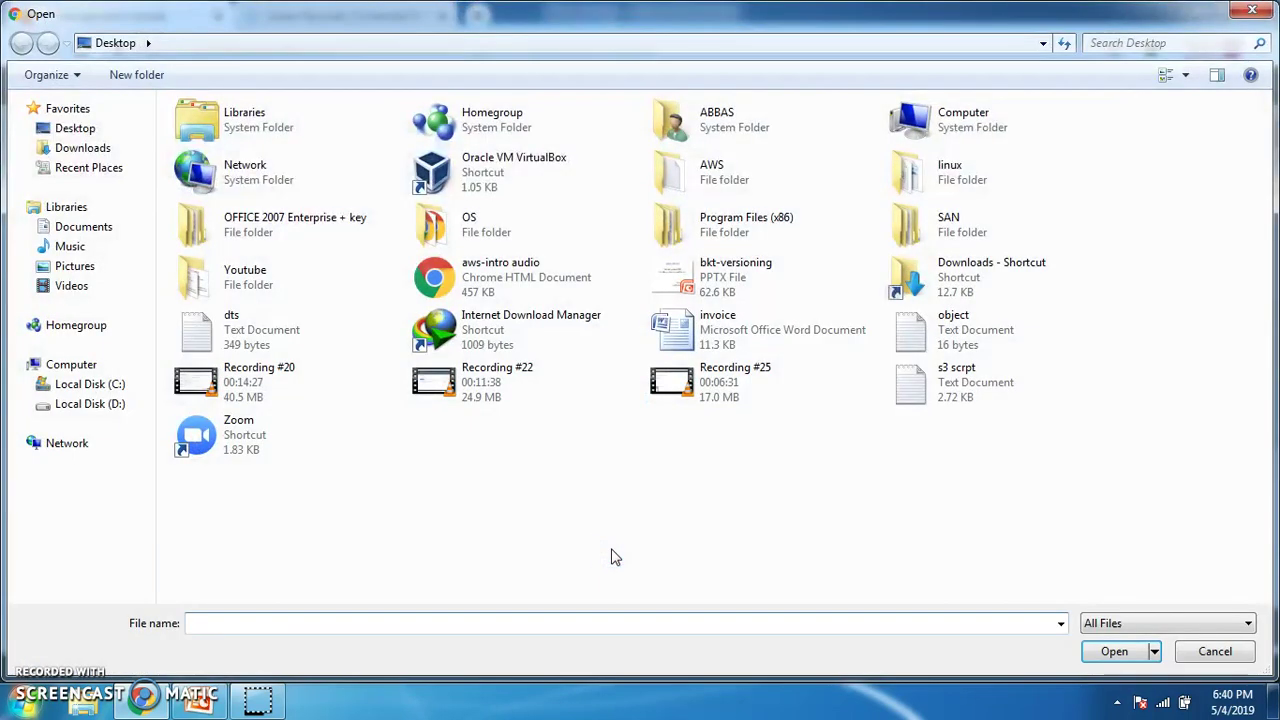
pyautogui.doubleClick(921, 340)
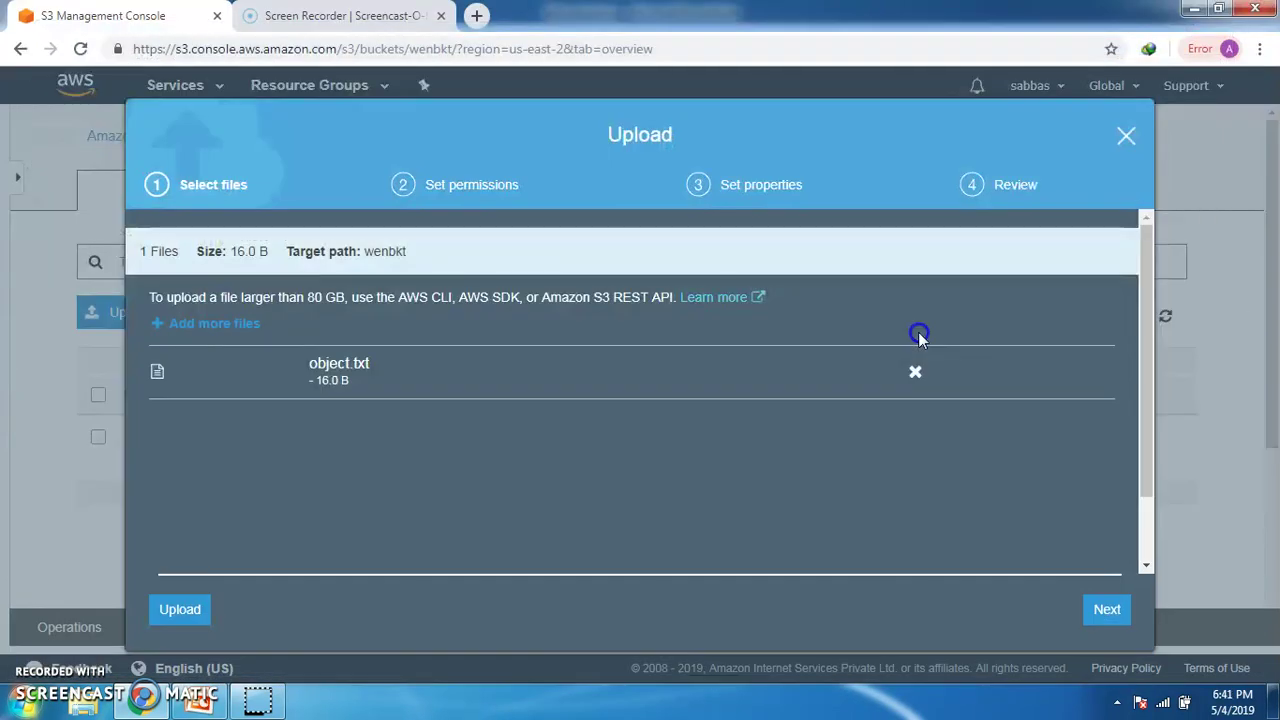
pyautogui.click(194, 614)
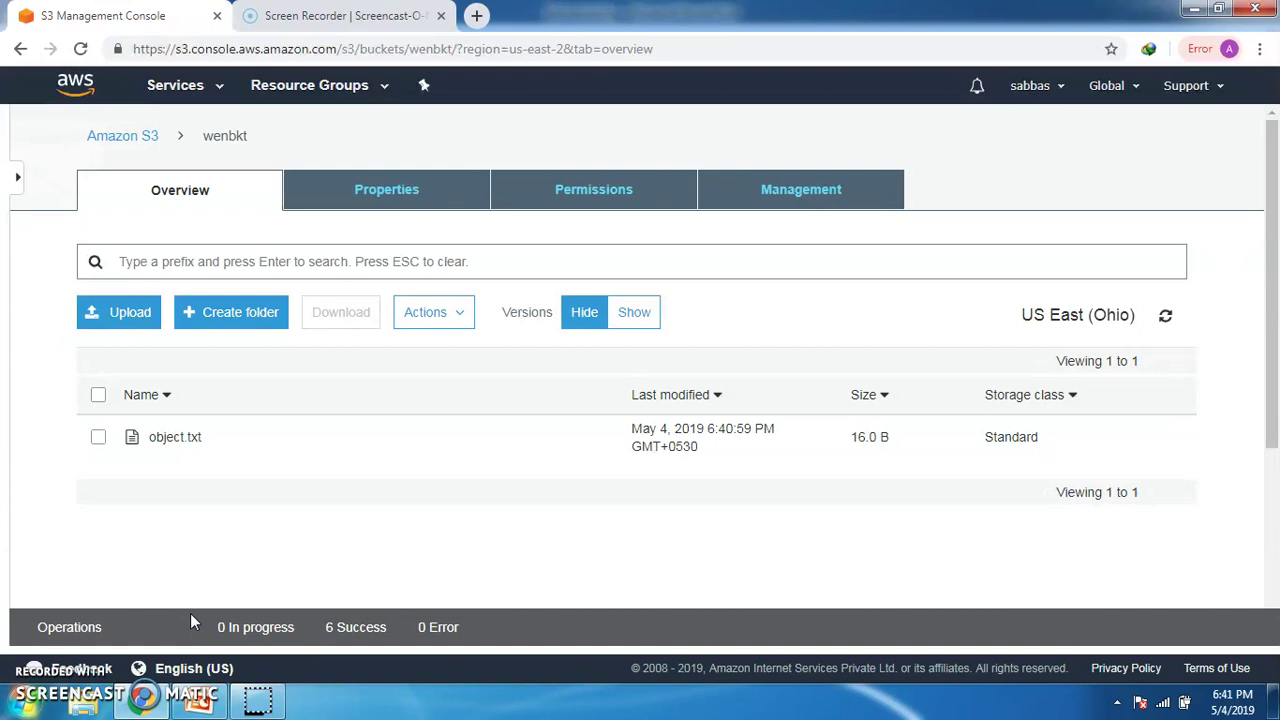
# Step: Open object.txt in the bucket and examine its list of versions and its overview details
pyautogui.click(184, 440)
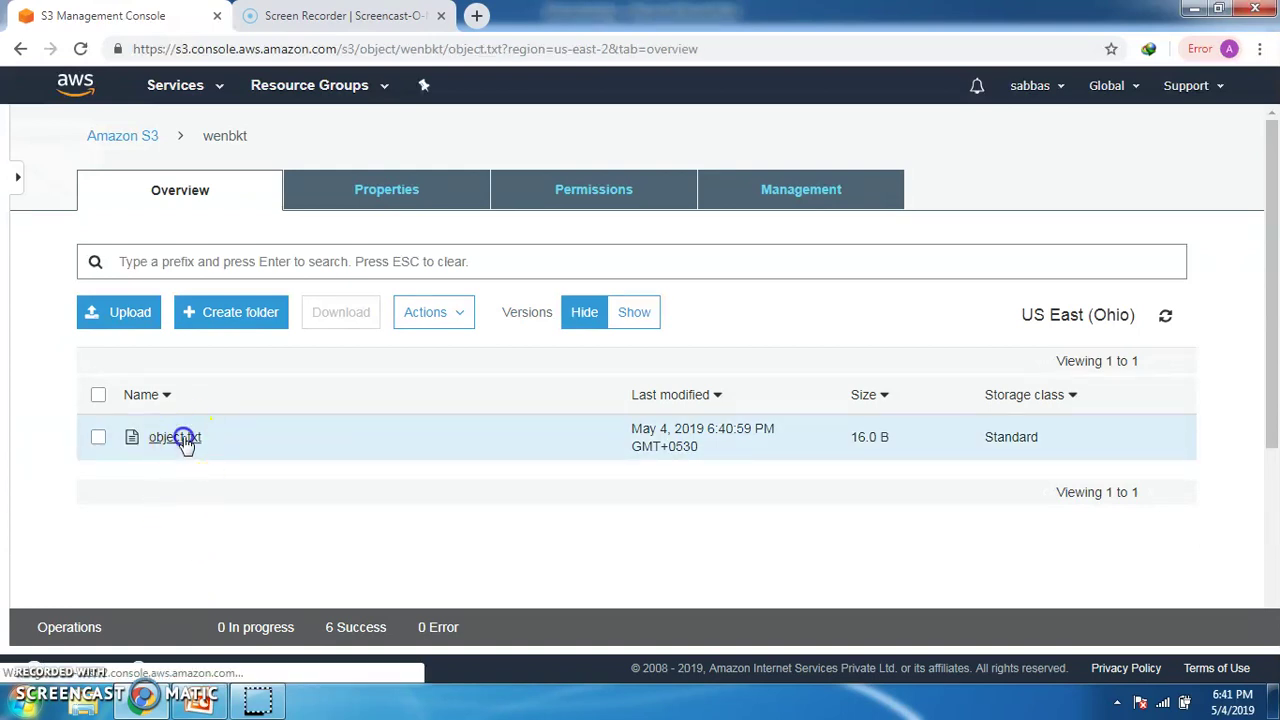
pyautogui.click(271, 190)
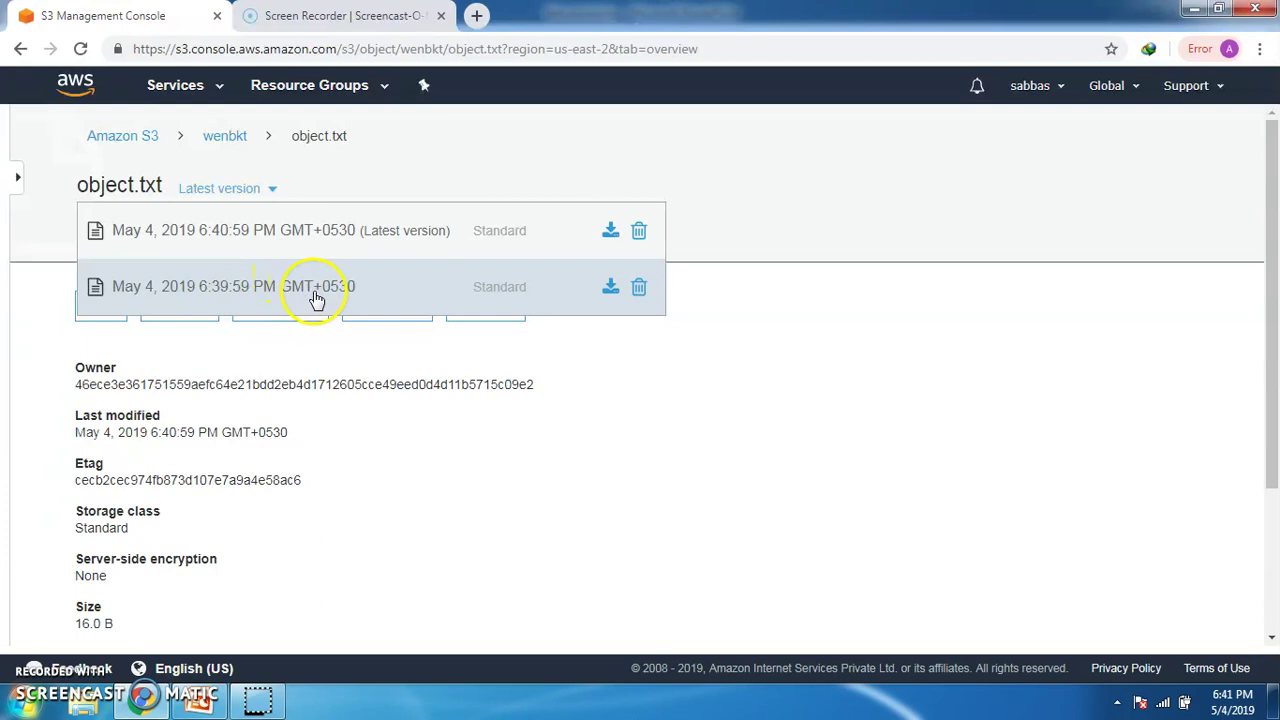
pyautogui.click(453, 484)
pyautogui.moveTo(1044, 350); pyautogui.dragTo(1019, 390)
pyautogui.click(836, 335)
pyautogui.moveTo(1270, 208); pyautogui.dragTo(1273, 283)
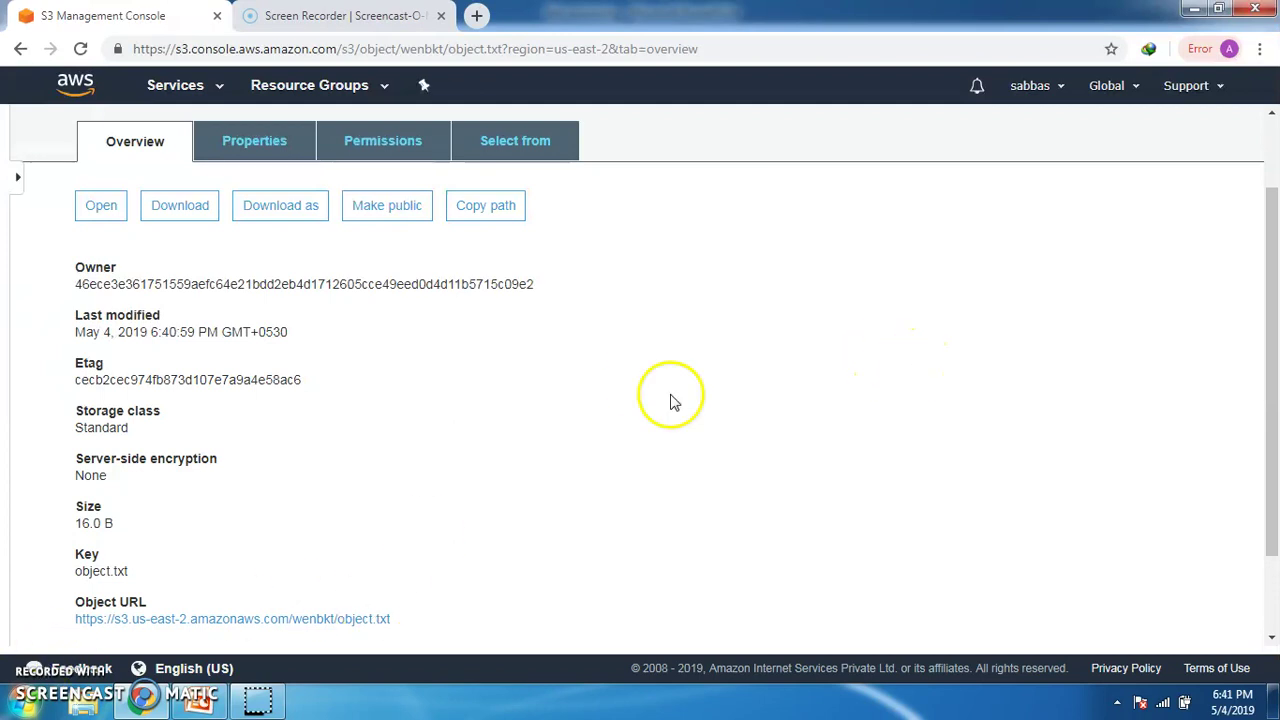
pyautogui.moveTo(1270, 207); pyautogui.dragTo(1268, 134)
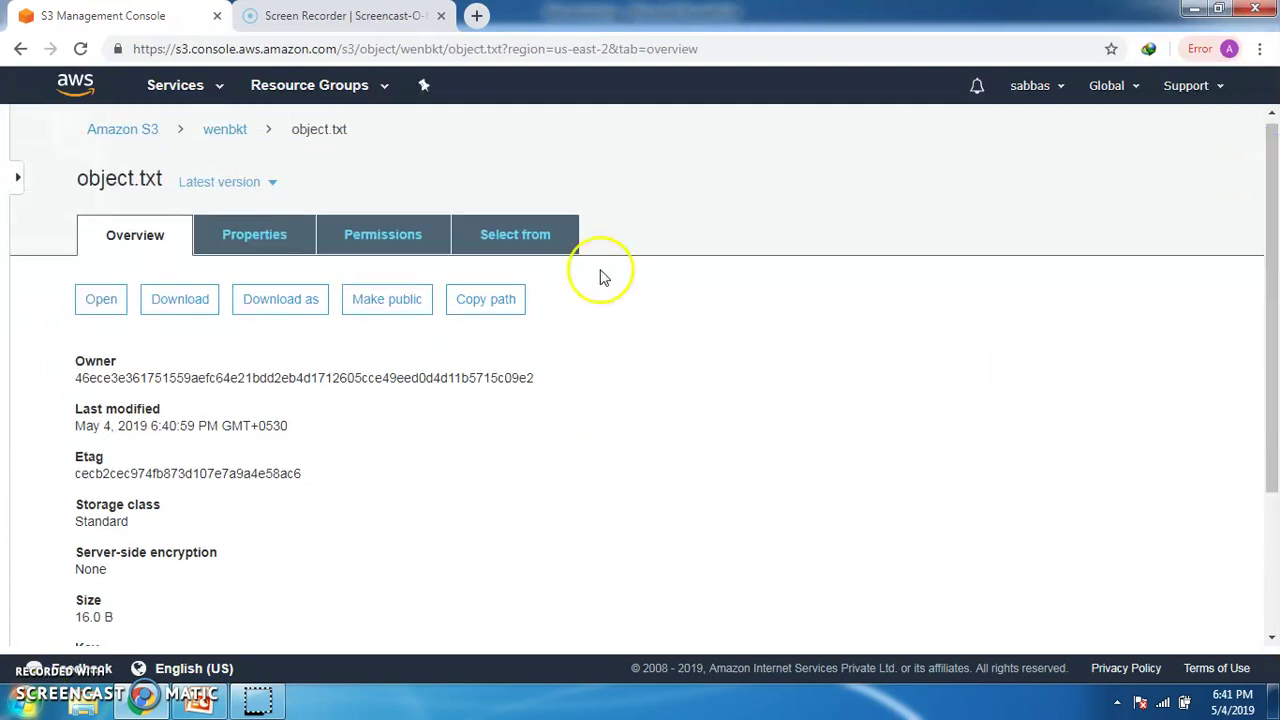
# Step: Go back to the wenbkt bucket and delete object.txt
pyautogui.click(230, 137)
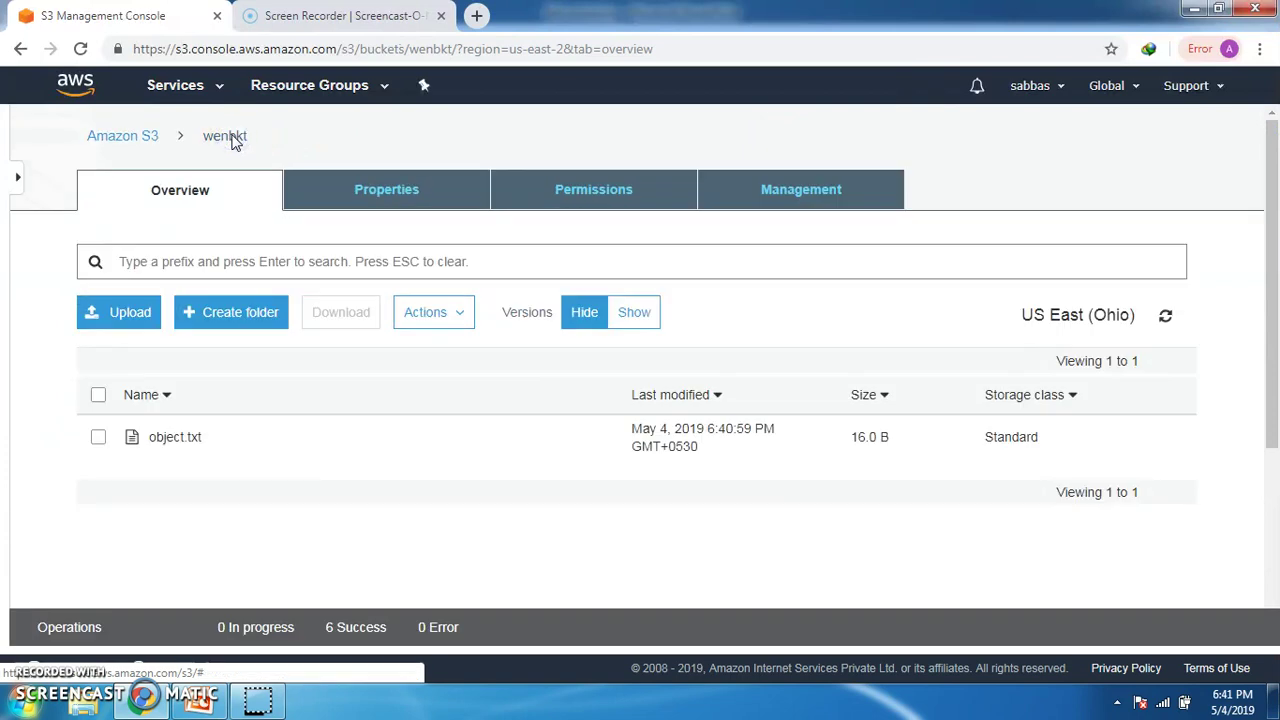
pyautogui.click(177, 437)
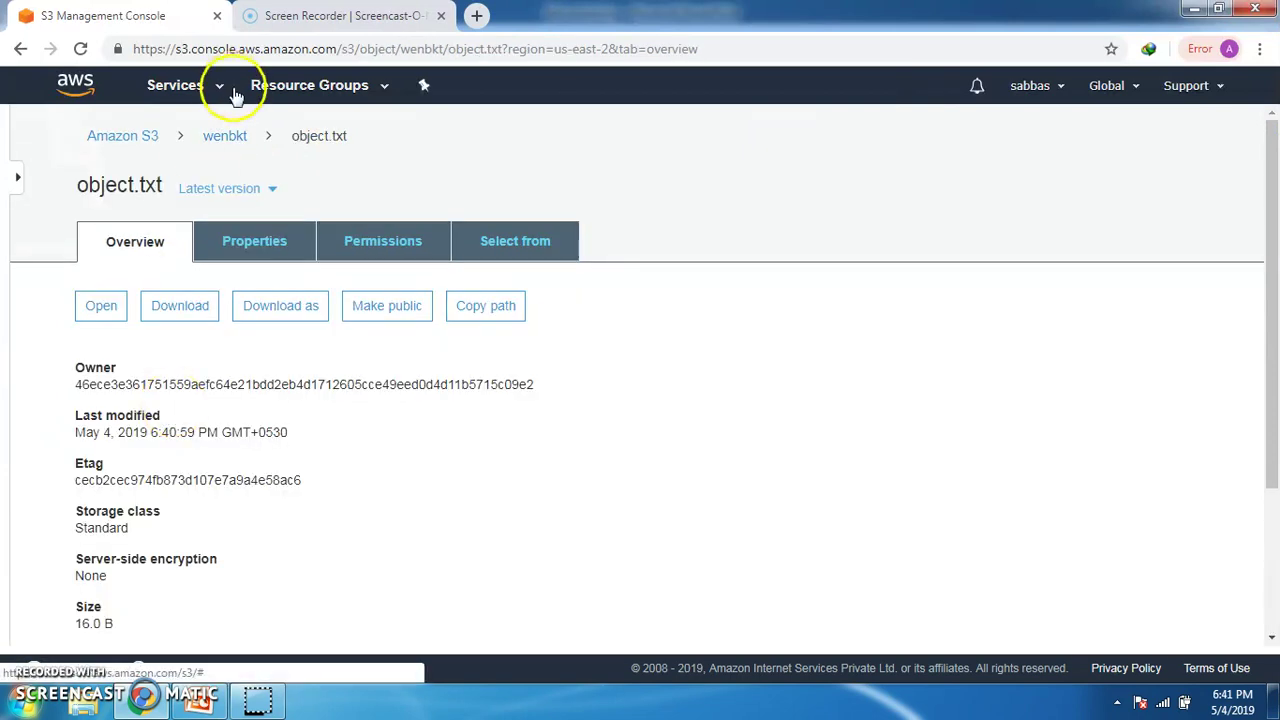
pyautogui.click(226, 137)
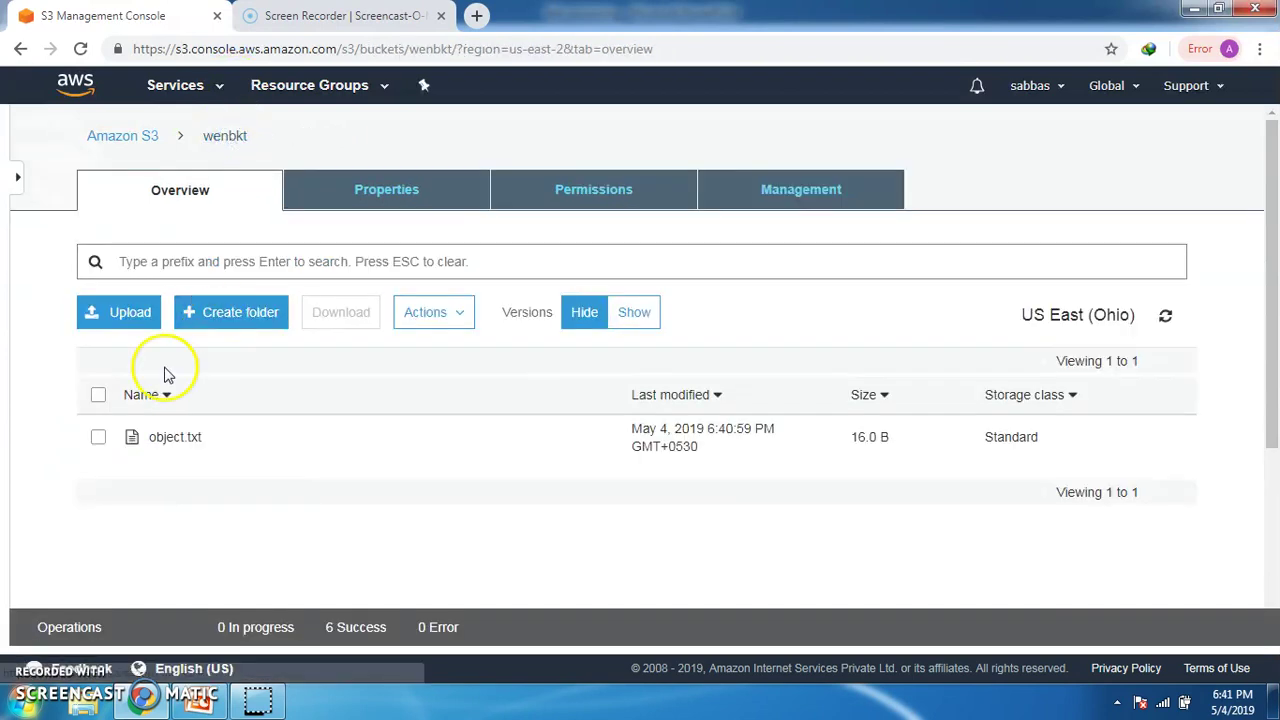
pyautogui.click(98, 437)
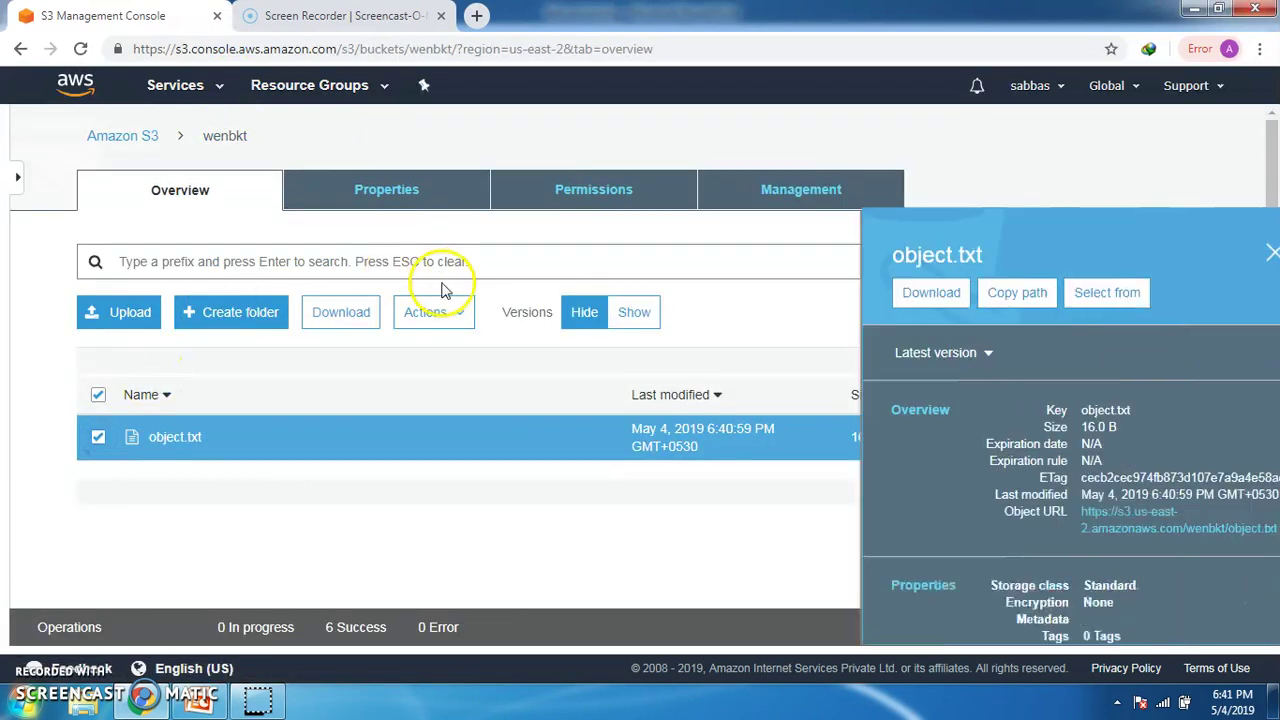
pyautogui.click(455, 316)
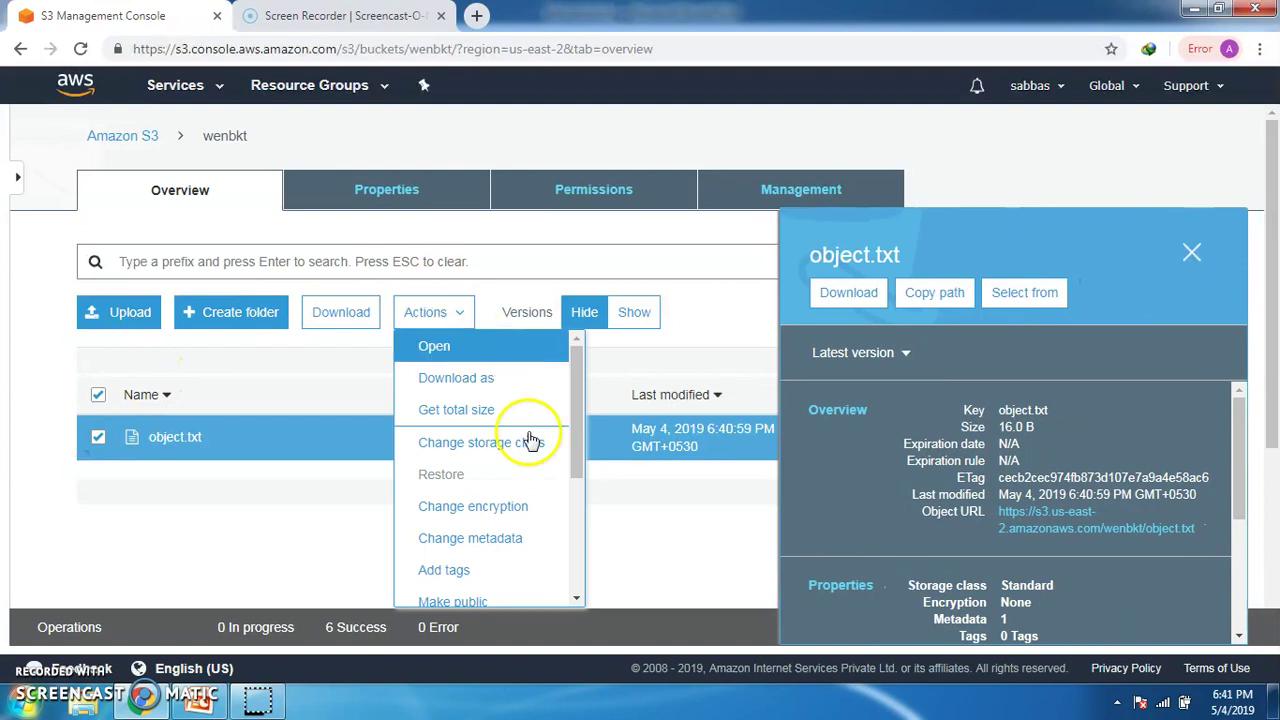
pyautogui.click(578, 505)
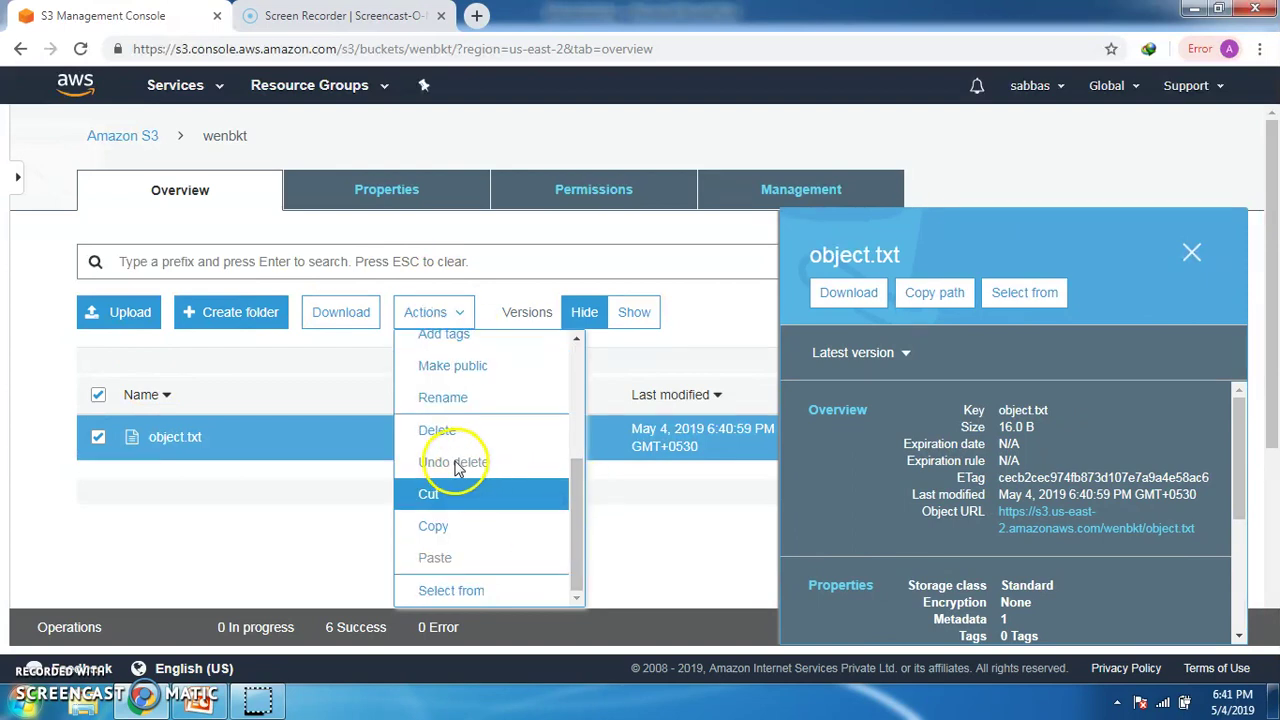
pyautogui.click(438, 428)
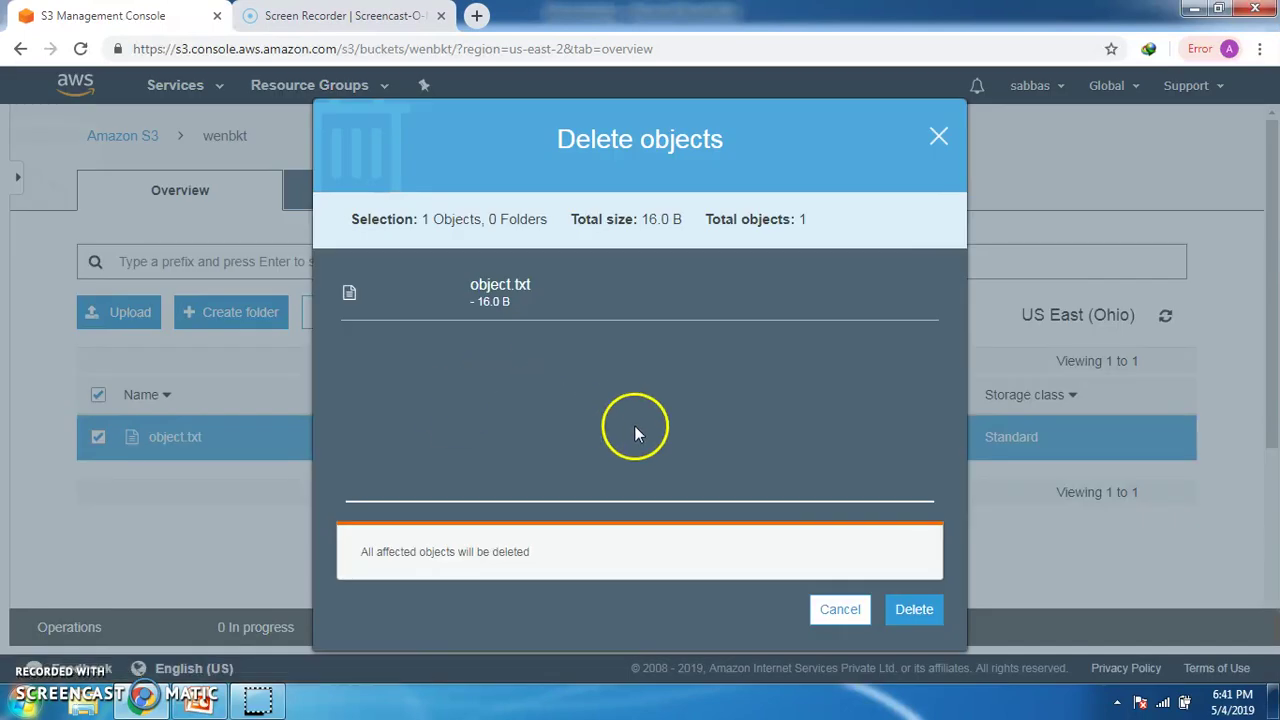
pyautogui.click(905, 609)
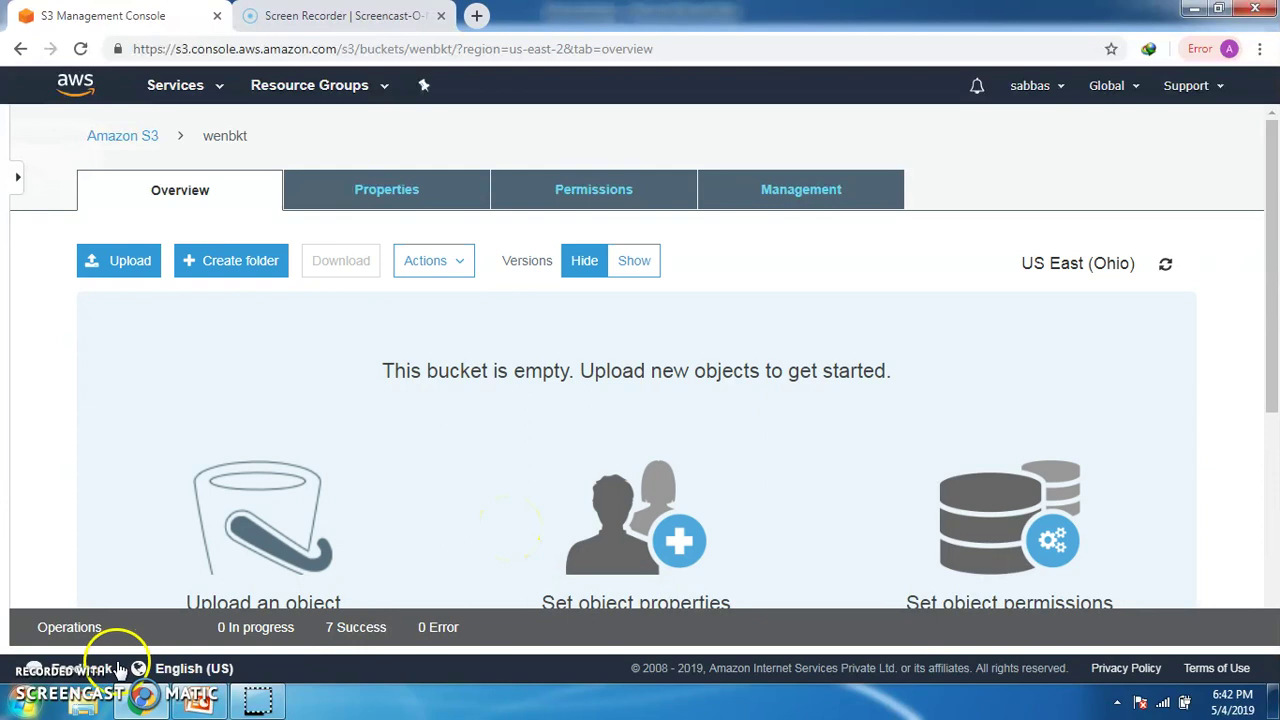
# Step: Switch to the bkt-versioning presentation in PowerPoint and show the closing THANK YOU slide
pyautogui.moveTo(213, 690)
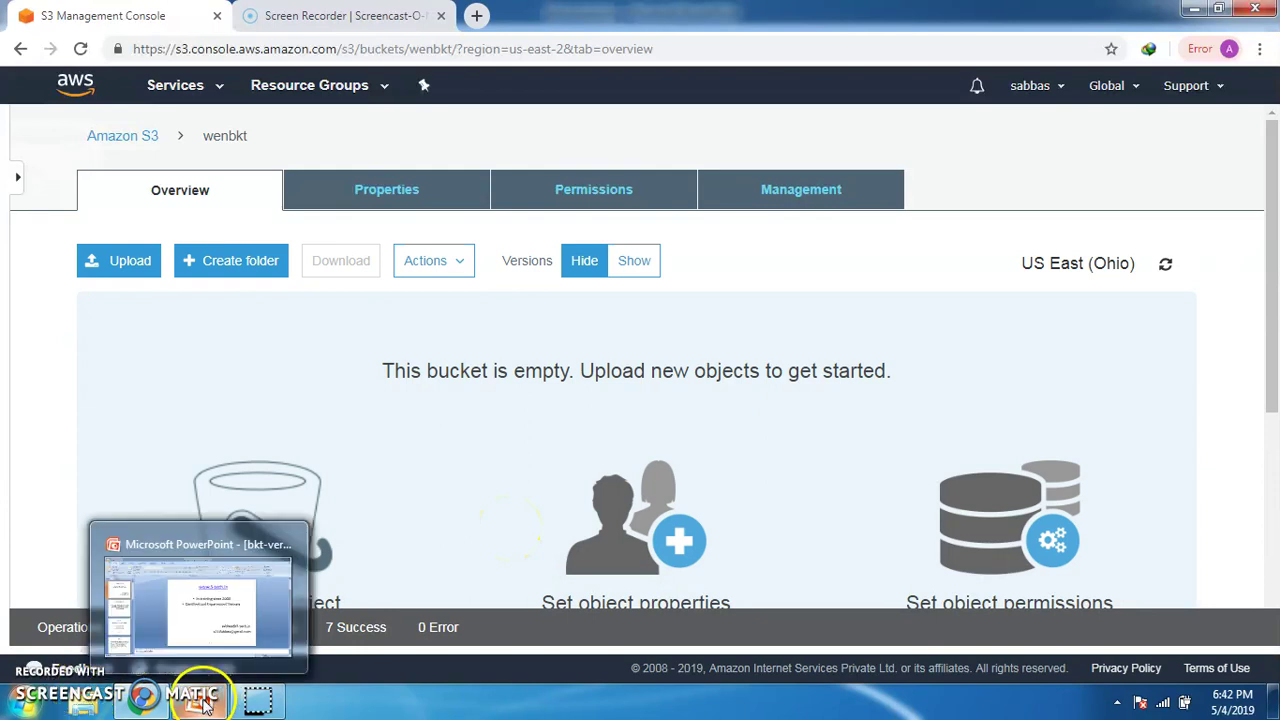
pyautogui.click(218, 594)
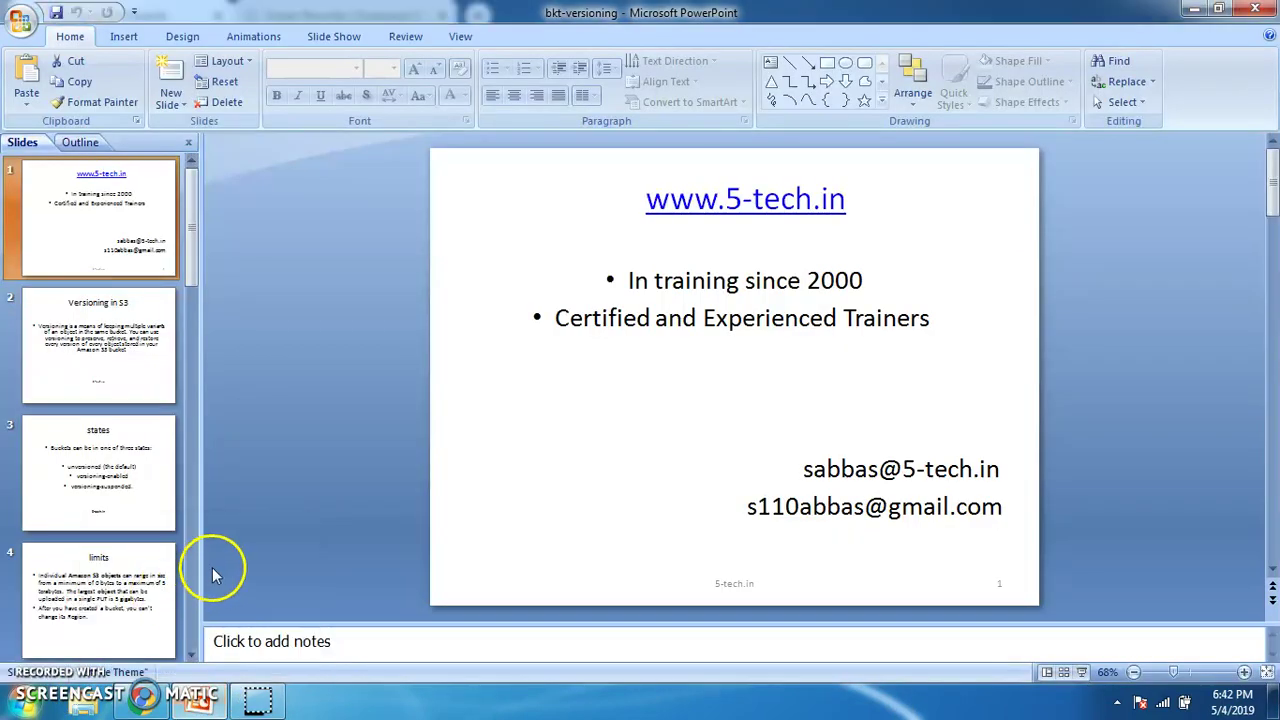
pyautogui.moveTo(191, 250); pyautogui.dragTo(197, 580)
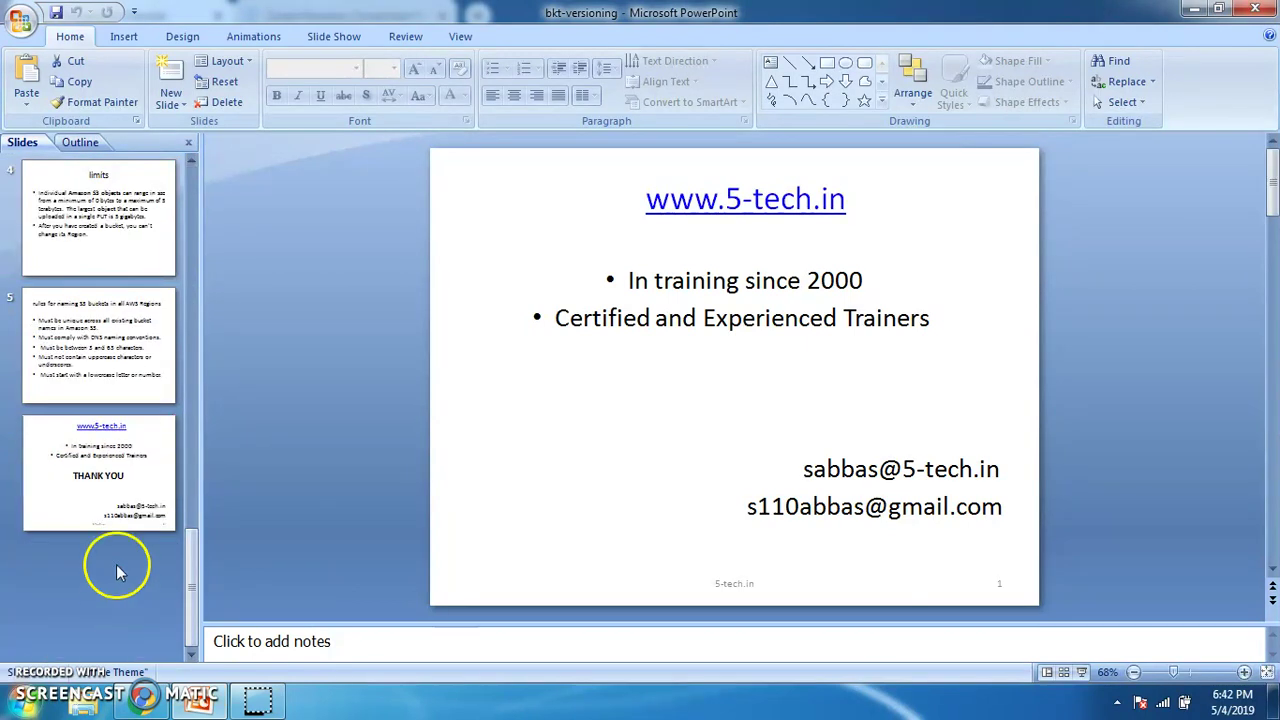
pyautogui.click(117, 470)
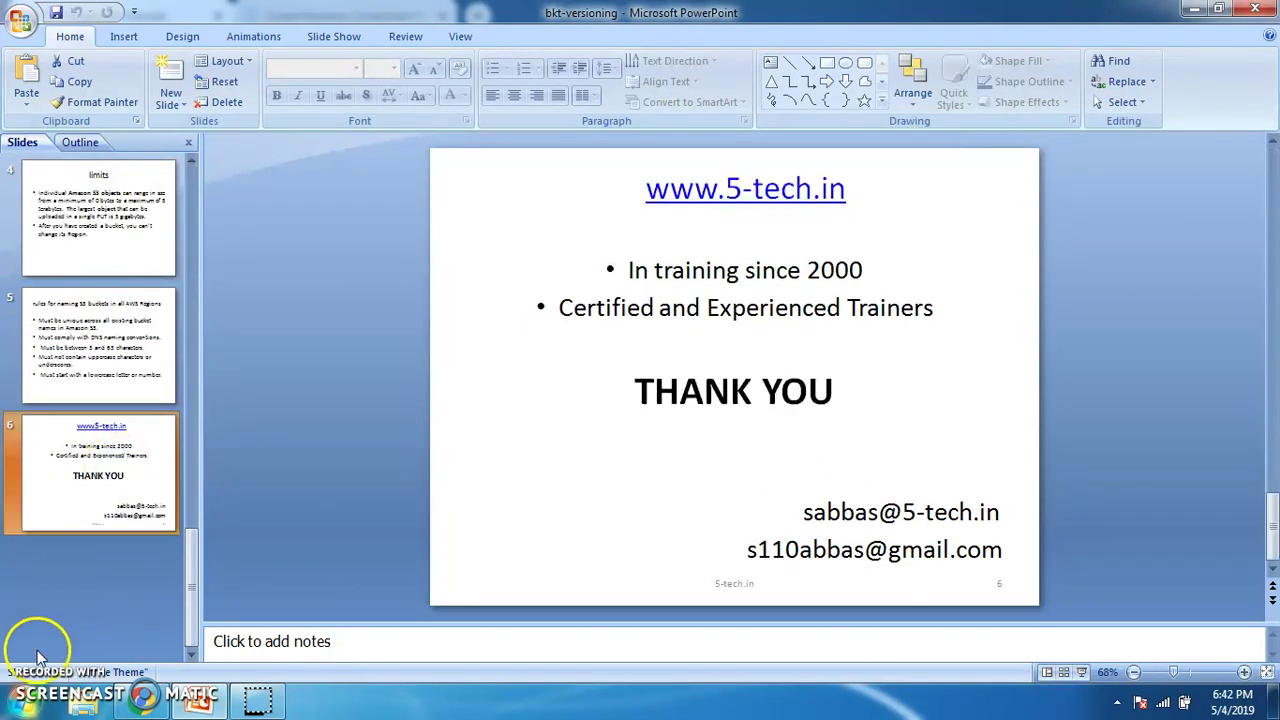